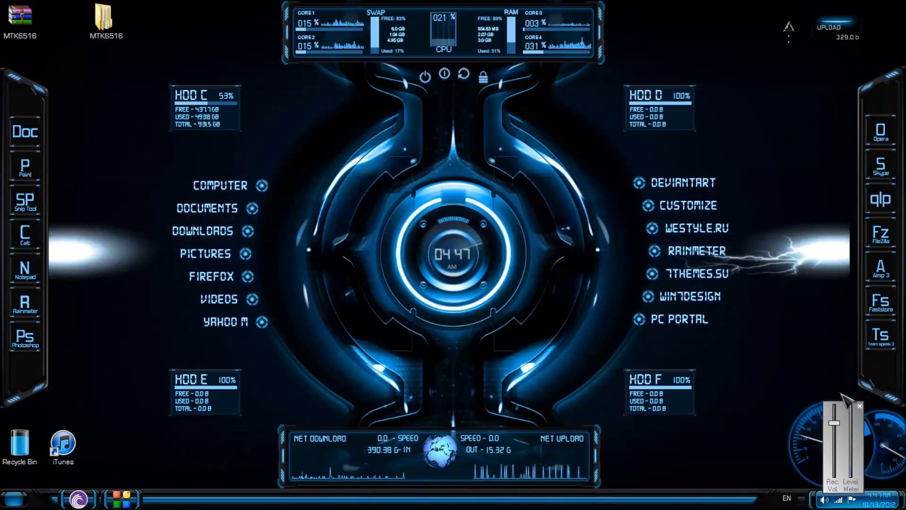
Step: Dismiss the volume popup and open the MTK6516 folder on the desktop
left_click(704, 350)
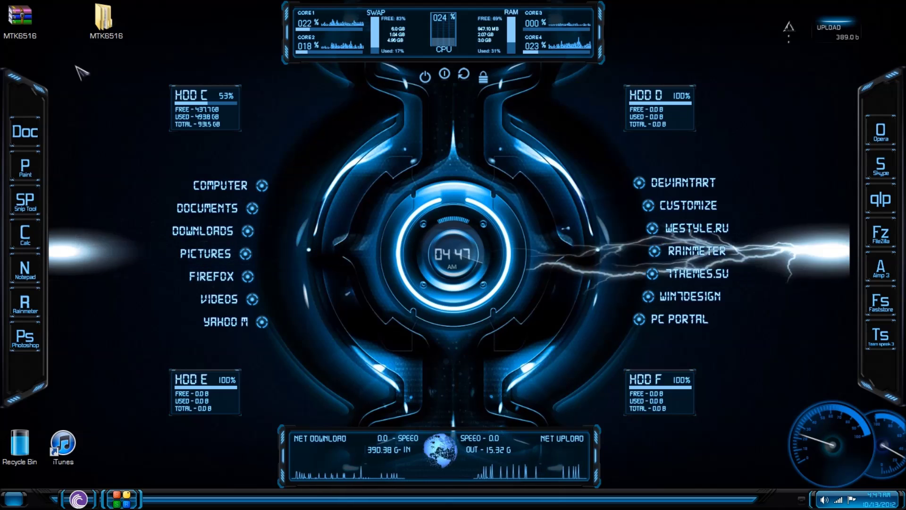
double_click(102, 24)
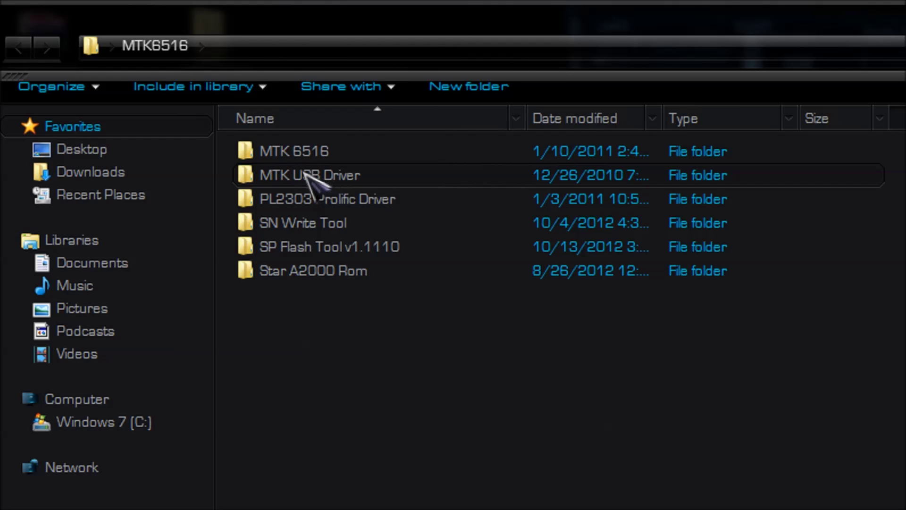
Step: In MTK USB Driver, set InstallDriver to Windows XP (Service Pack 3) compatibility mode and apply
double_click(305, 173)
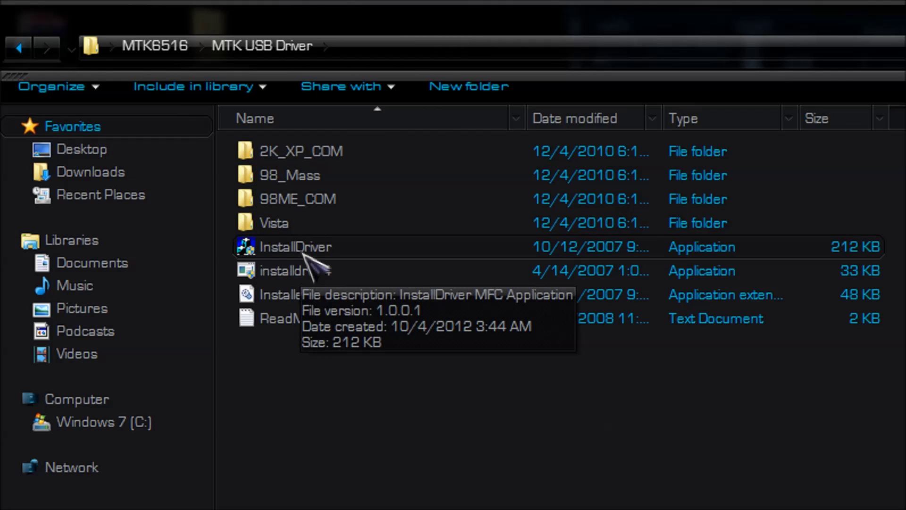
right_click(302, 254)
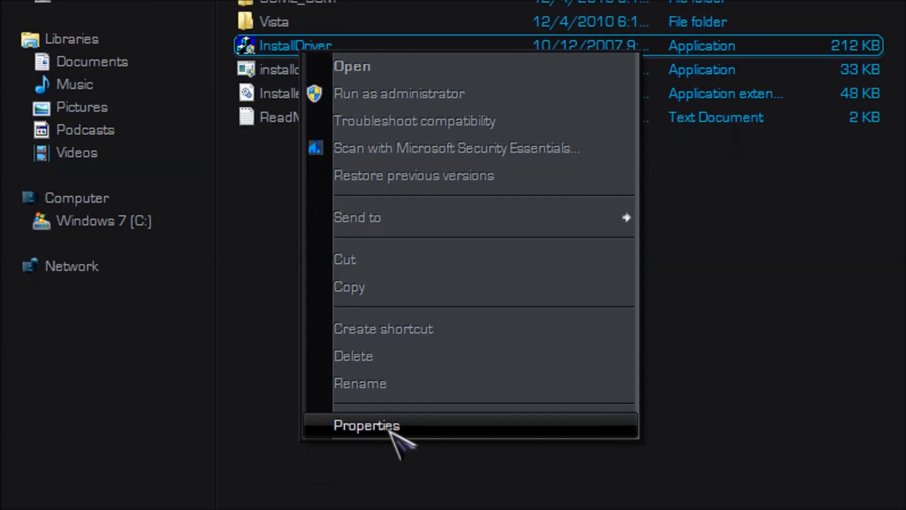
left_click(390, 443)
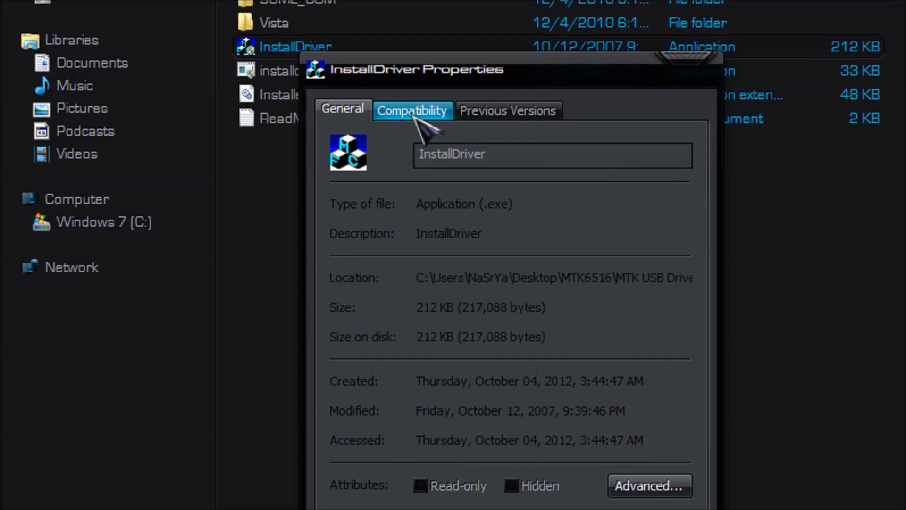
left_click(408, 104)
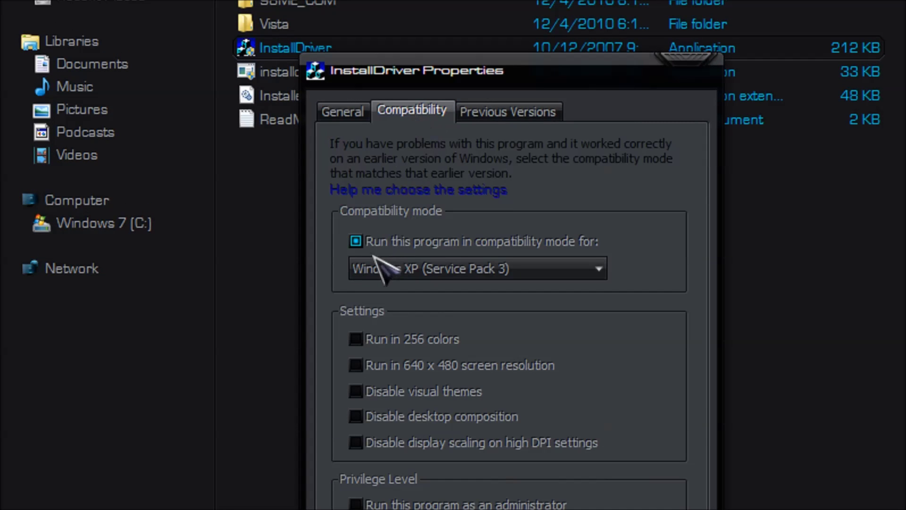
left_click(363, 245)
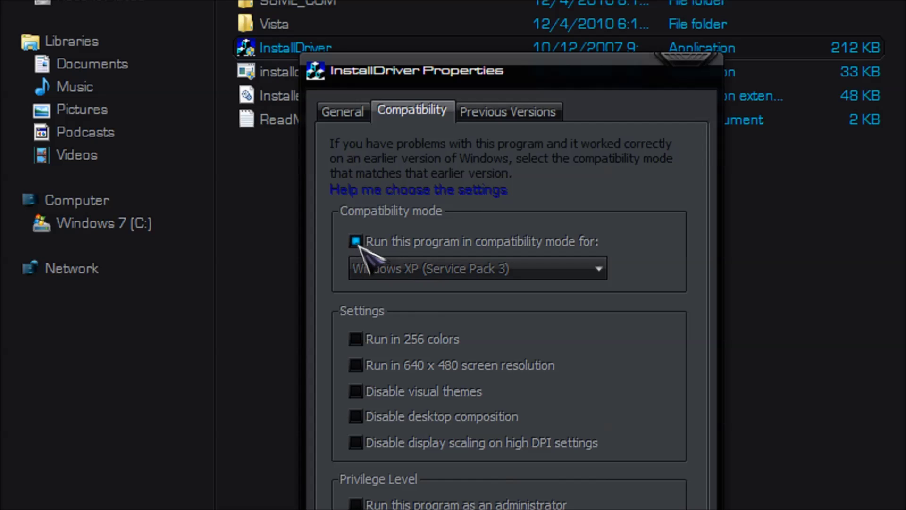
left_click(361, 246)
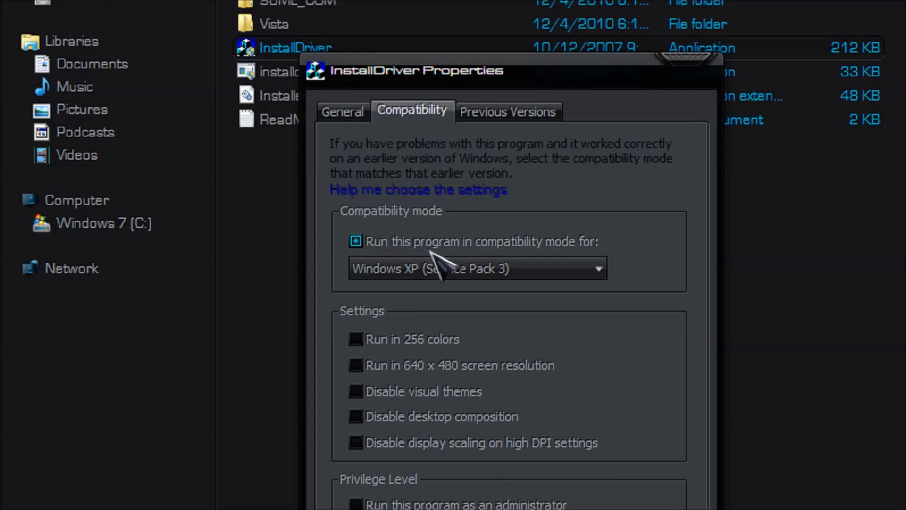
left_click(490, 276)
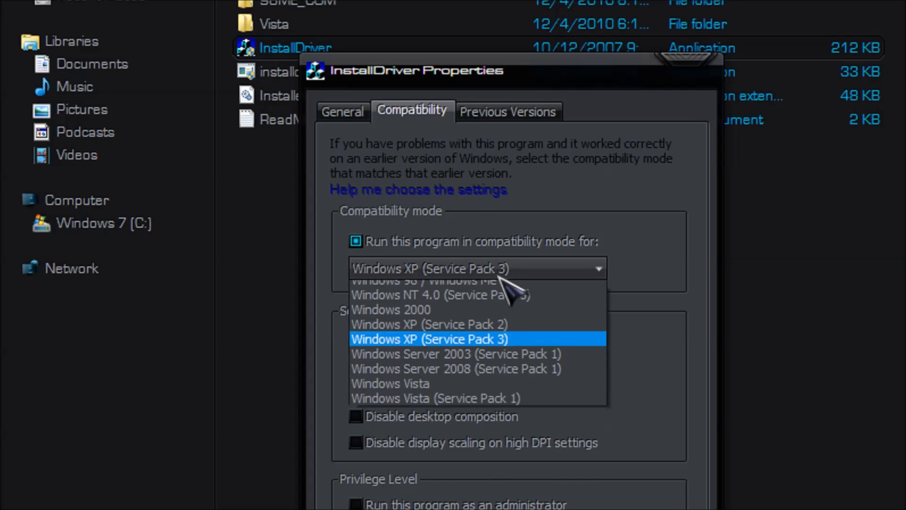
left_click(491, 364)
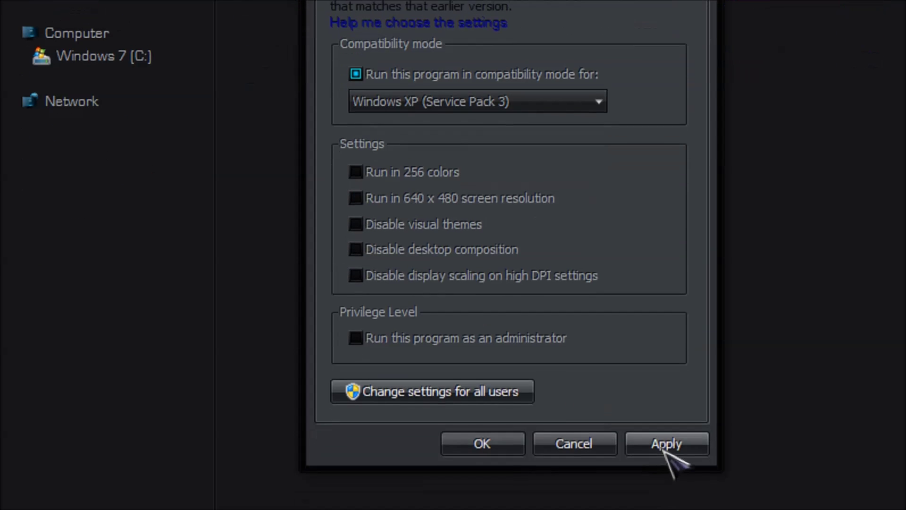
left_click(663, 492)
left_click(481, 404)
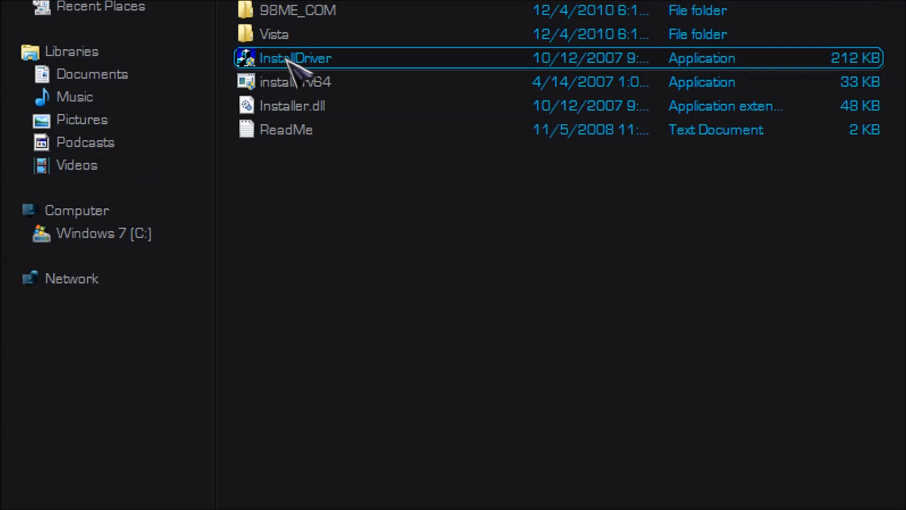
Step: Install the MTK USB driver with InstallDriver and return to the MTK6516 folder
double_click(295, 100)
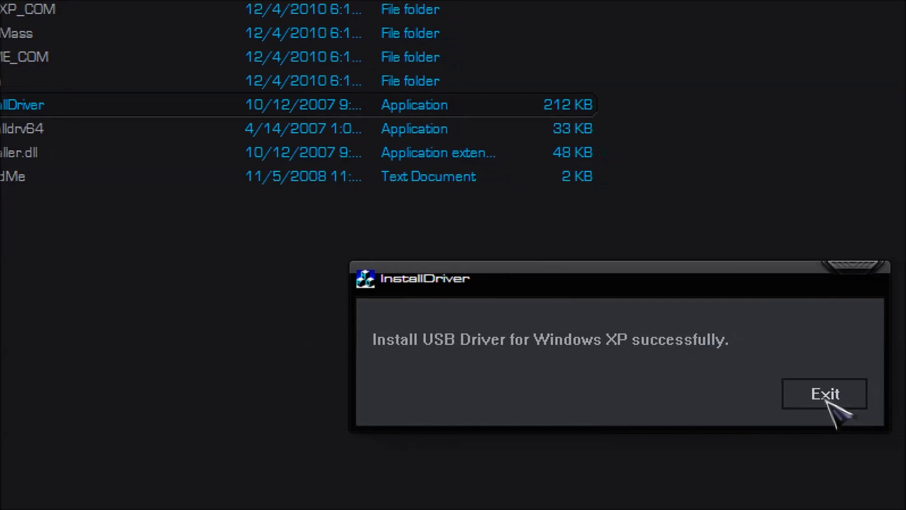
left_click(836, 396)
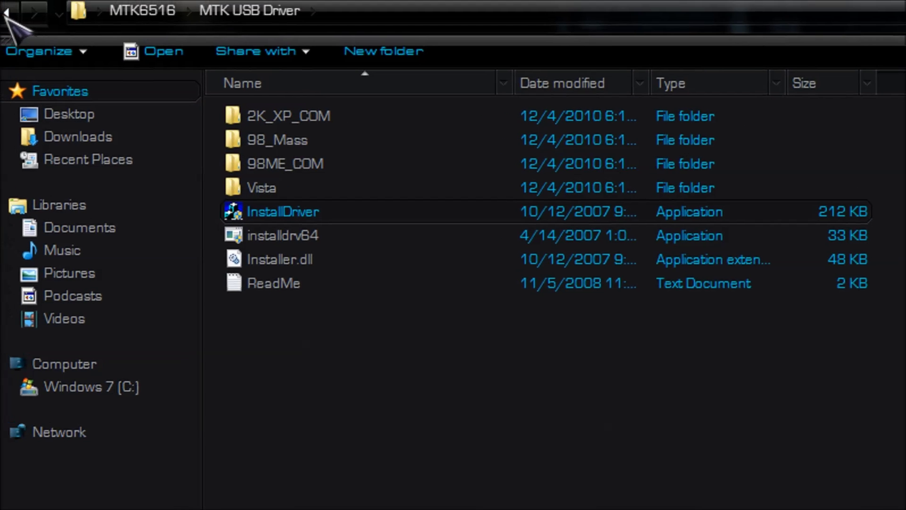
left_click(7, 13)
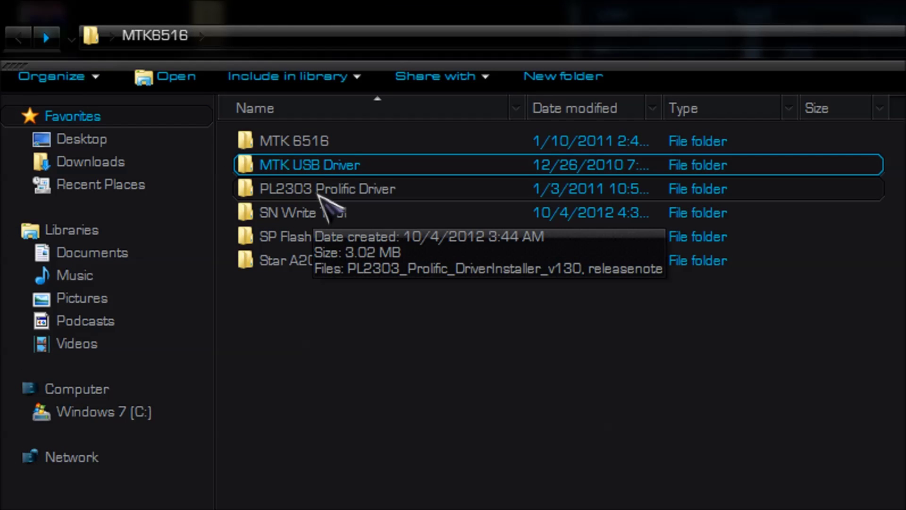
Step: Look inside the PL2303 Prolific Driver folder, then open SP Flash Tool v1.1110
double_click(317, 193)
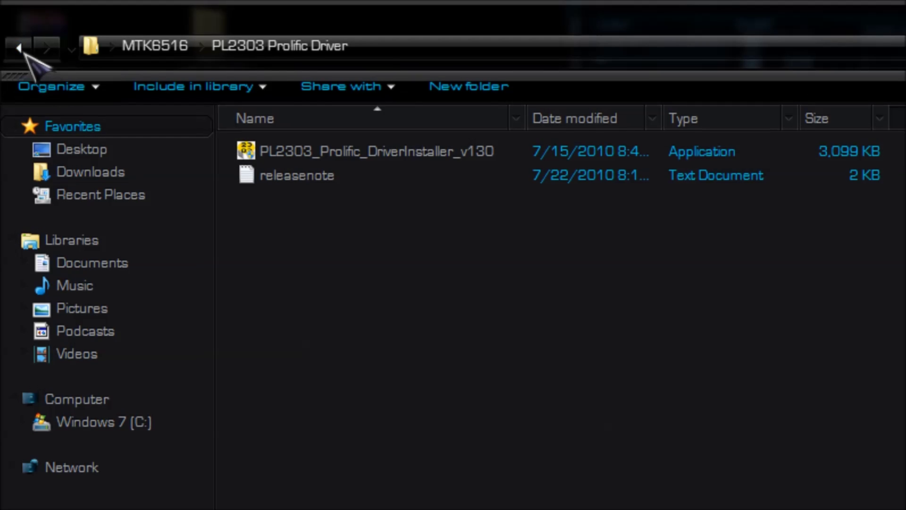
left_click(18, 46)
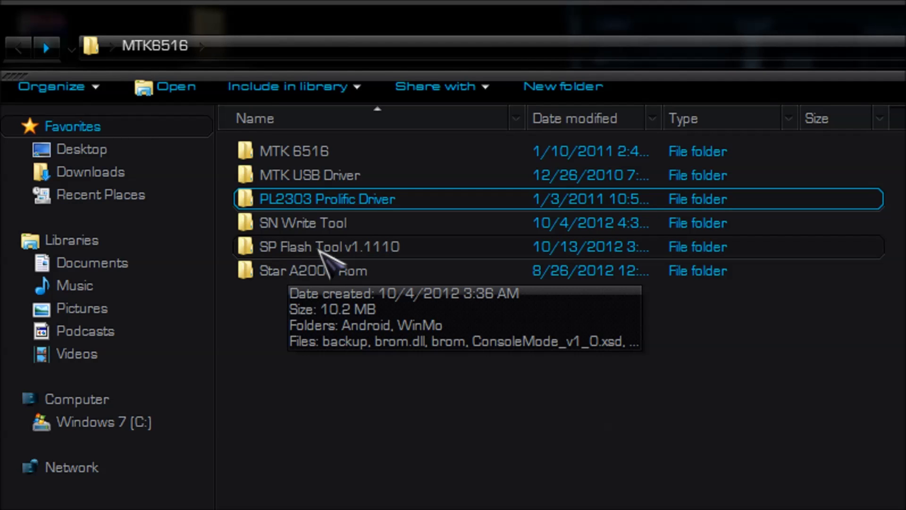
double_click(271, 252)
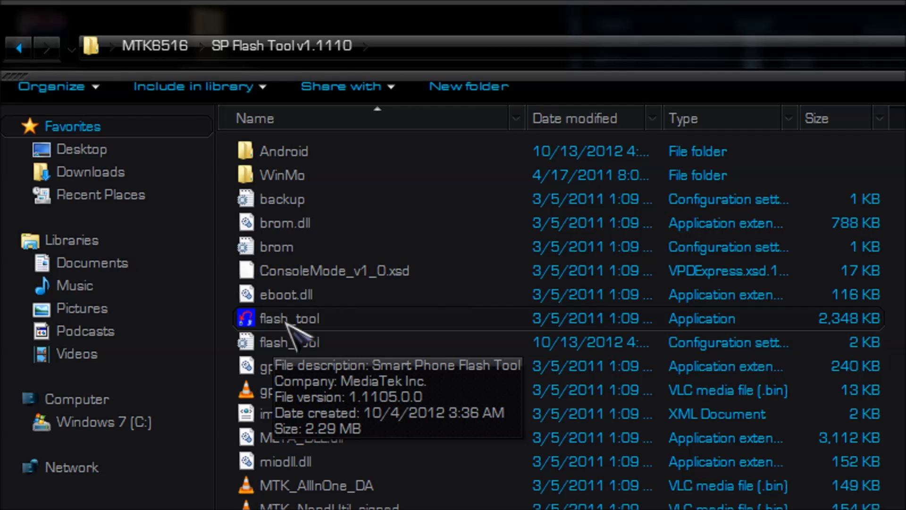
Step: Launch flash_tool maximized and check the Baudrate (921600) and COM Port options
double_click(269, 319)
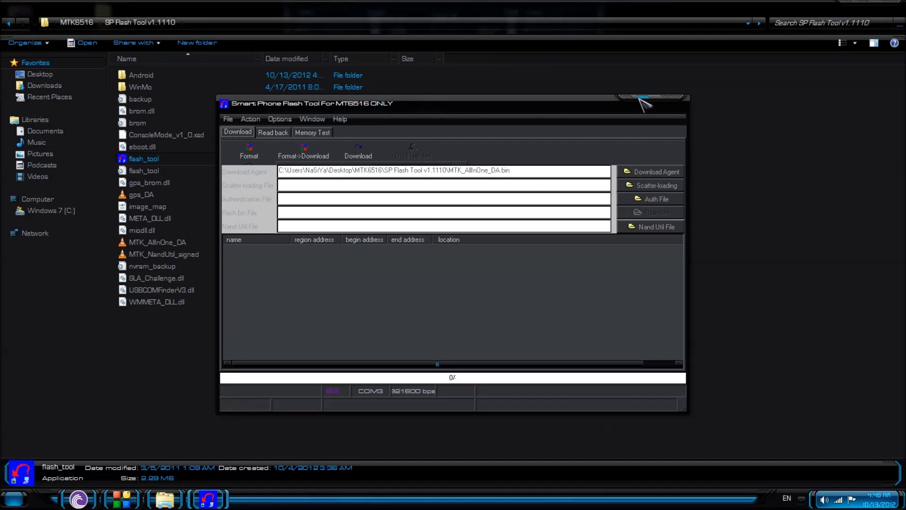
left_click(641, 98)
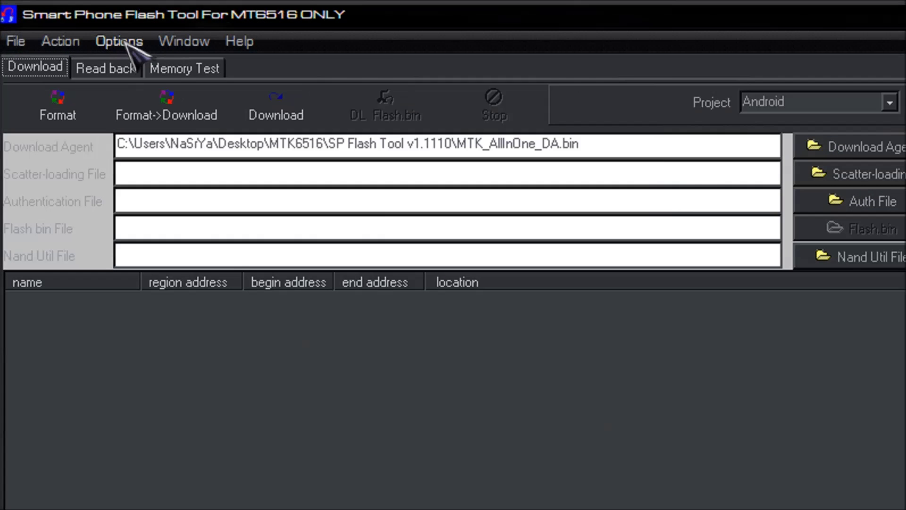
left_click(61, 20)
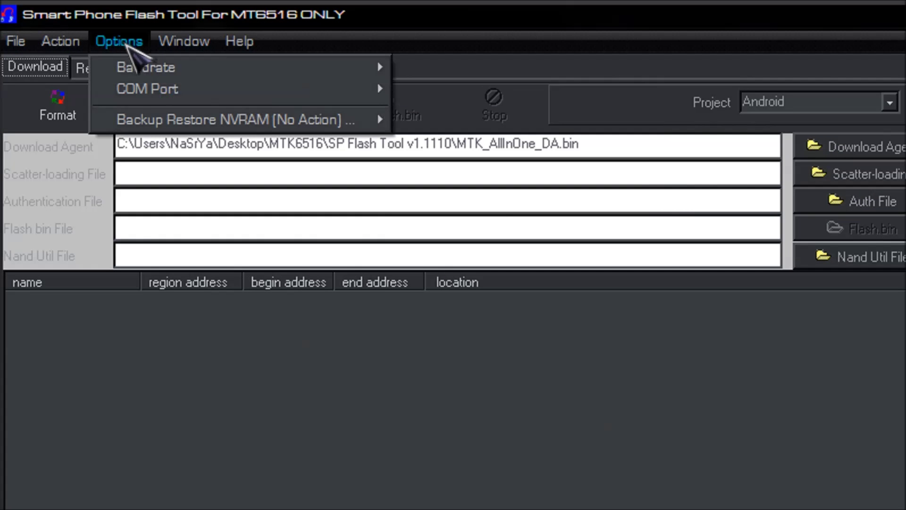
mouse_move(181, 72)
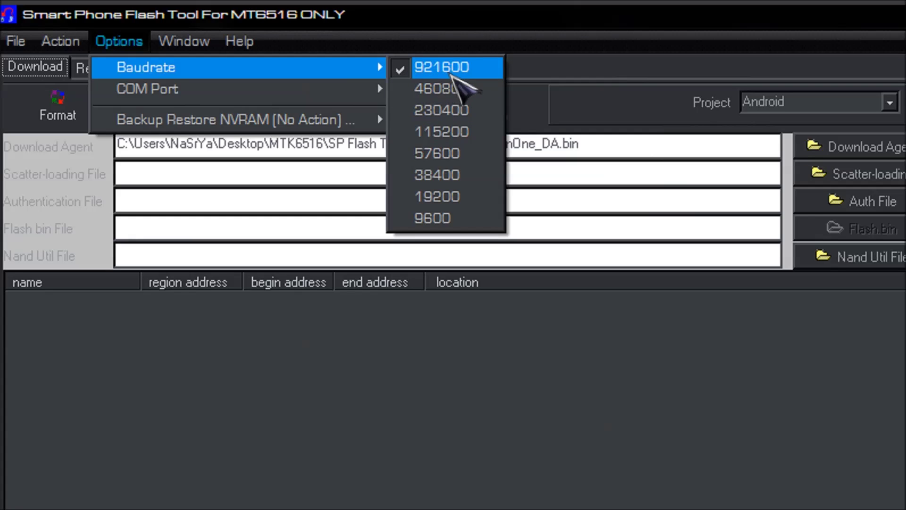
mouse_move(171, 91)
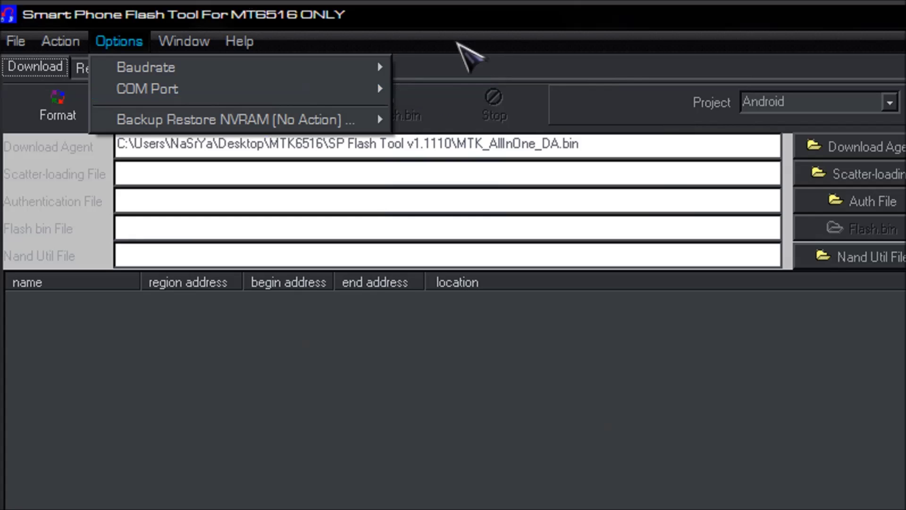
left_click(465, 57)
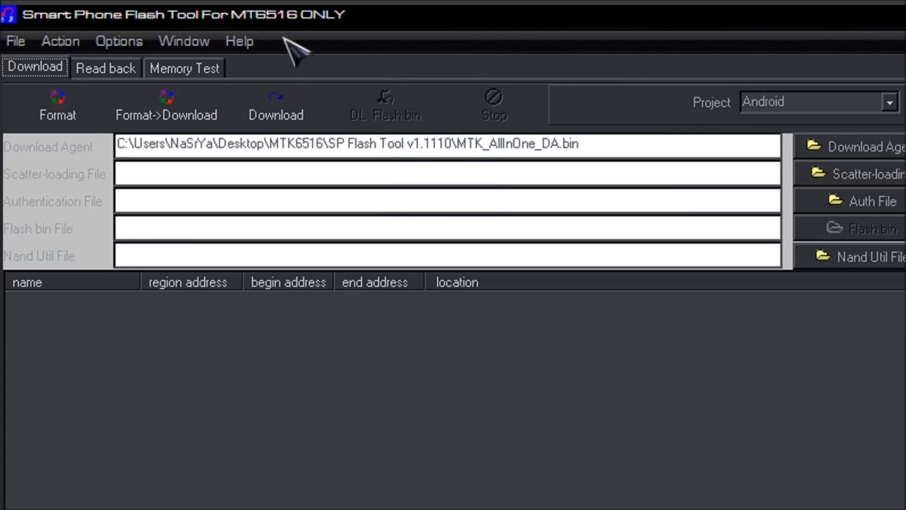
Step: Set the connection port to COM3 and bring up the Format Options dialog
left_click(137, 43)
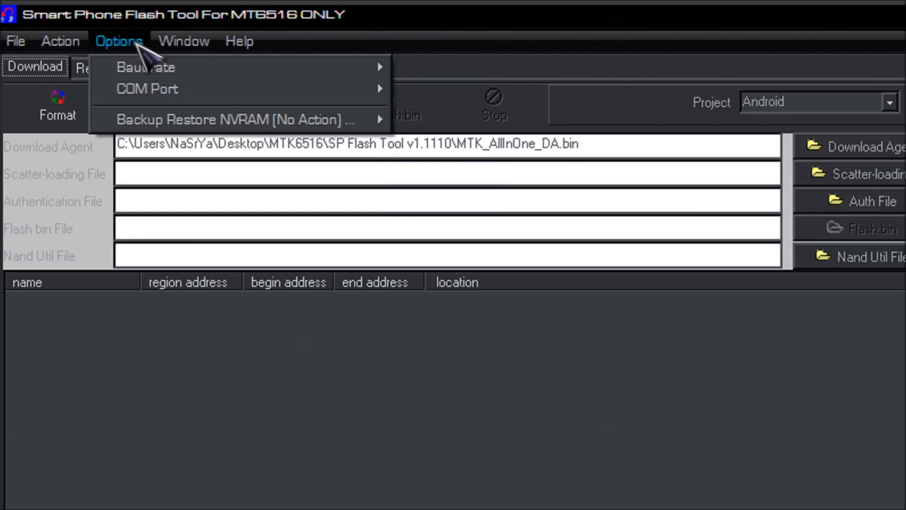
mouse_move(232, 86)
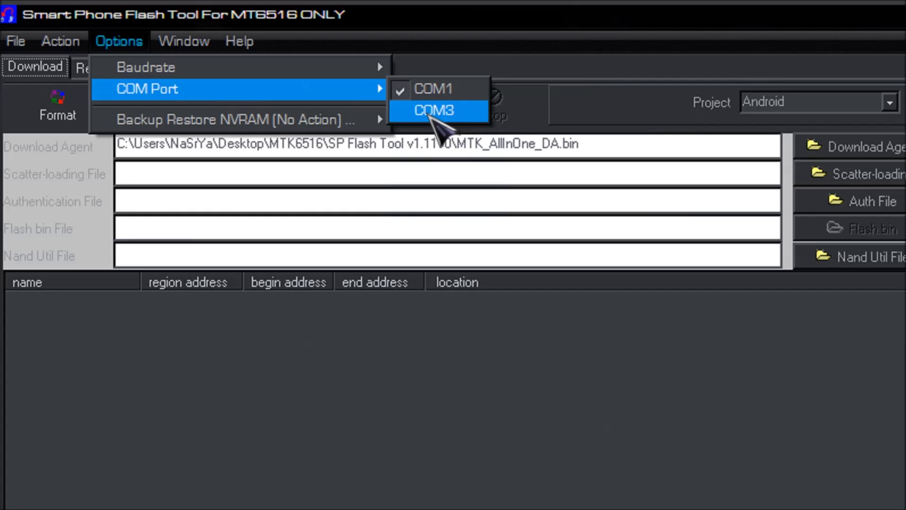
left_click(434, 113)
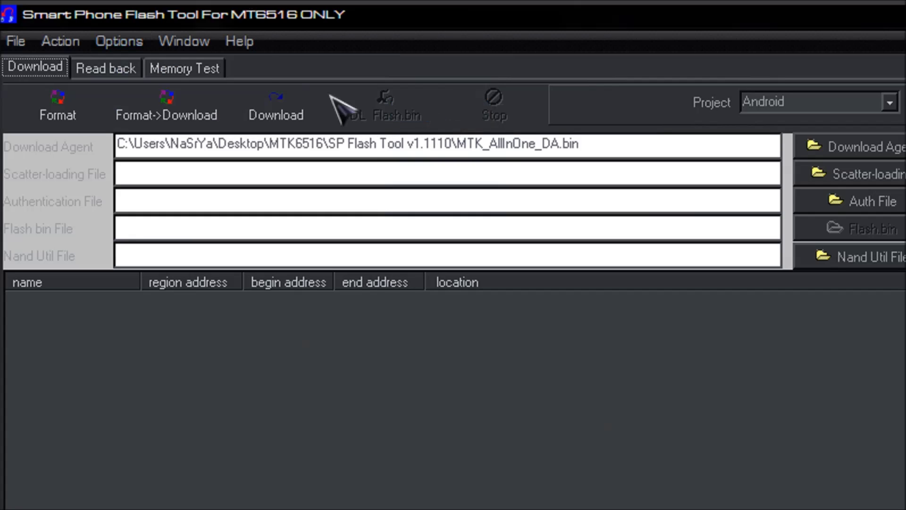
left_click(101, 46)
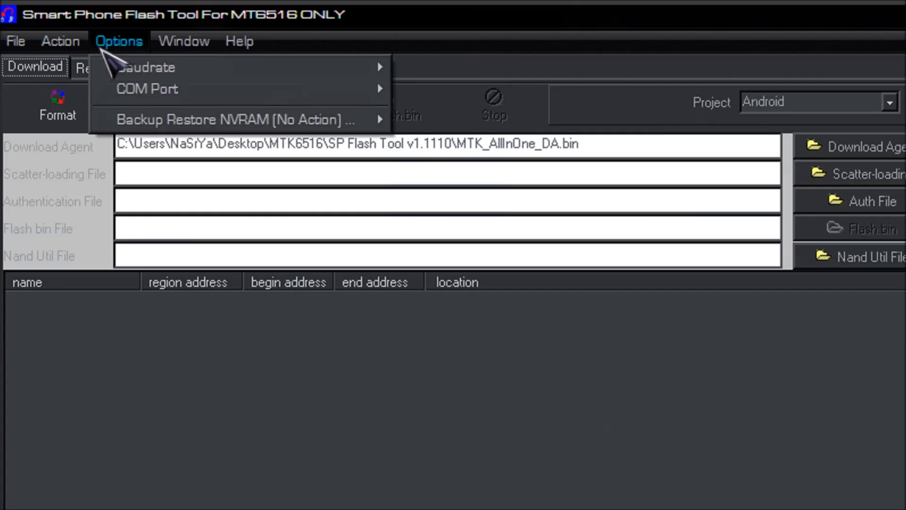
mouse_move(298, 95)
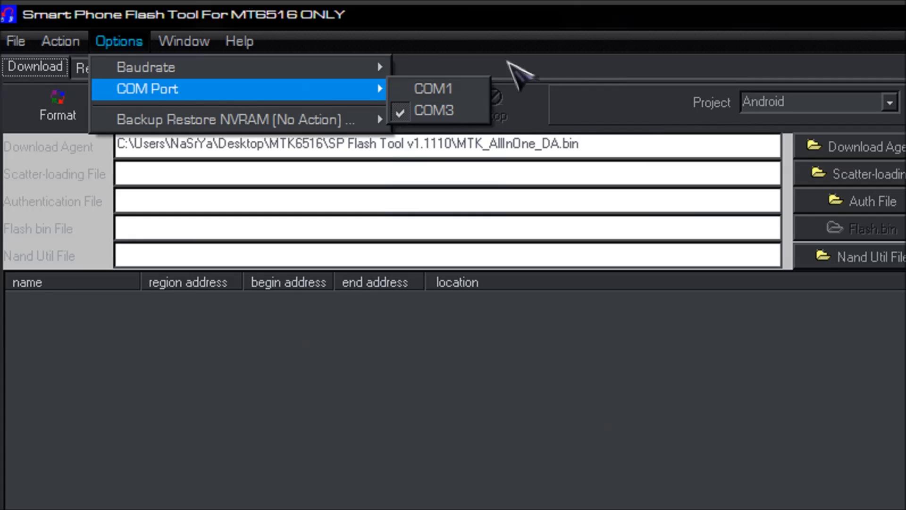
left_click(529, 42)
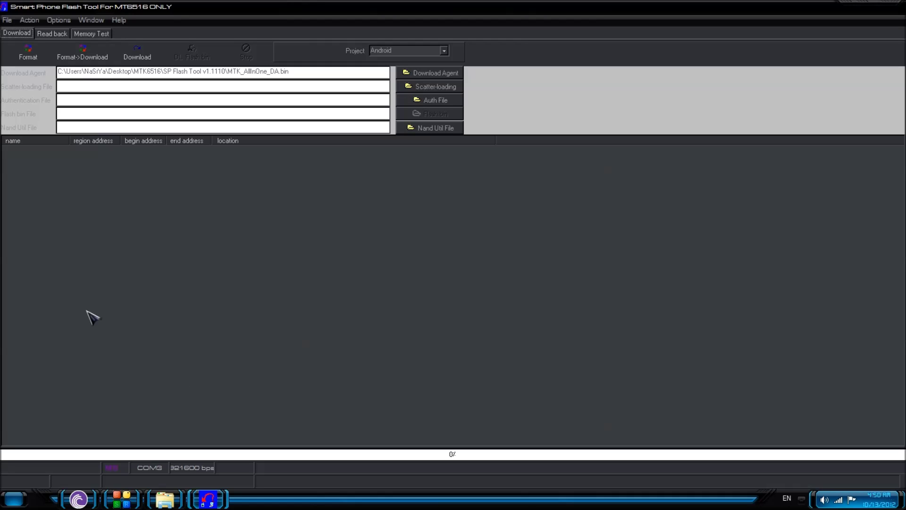
left_click(43, 55)
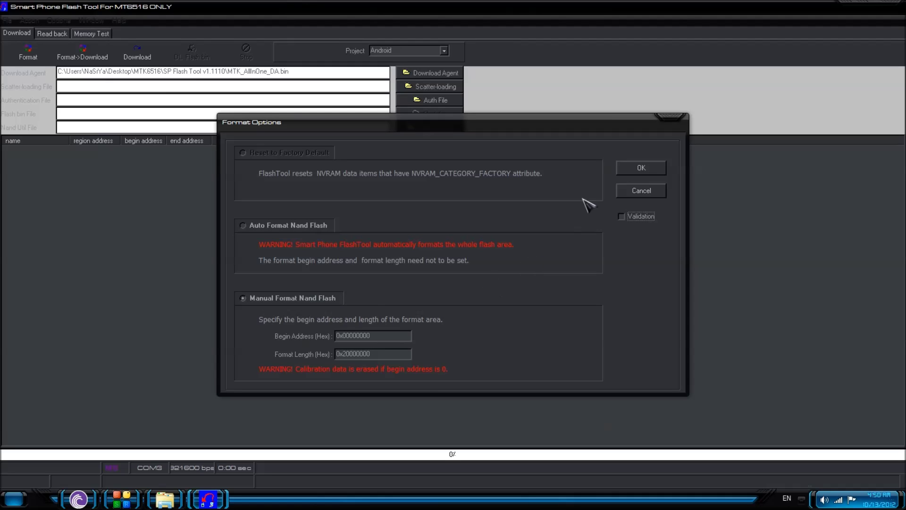
Step: Manually format NAND flash from 0x00000000 (length 0x20000000) and acknowledge the result
left_click(641, 169)
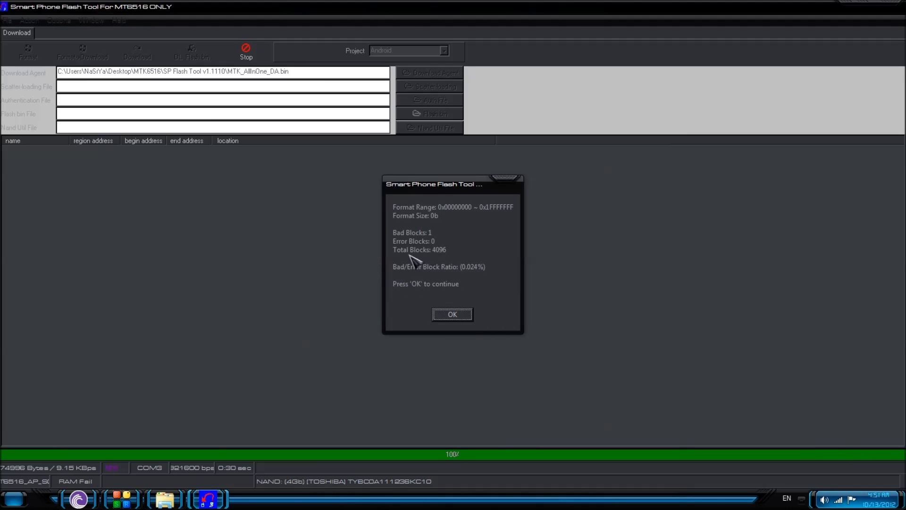
left_click(453, 313)
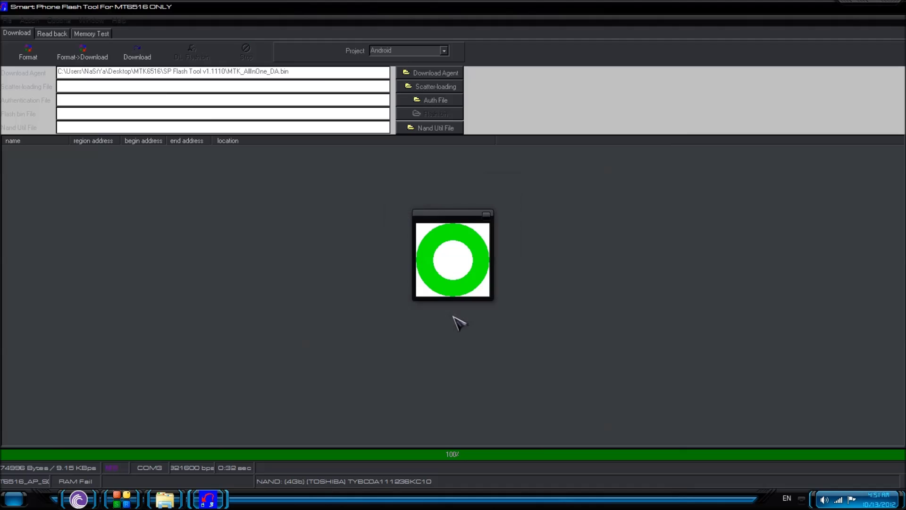
left_click(488, 216)
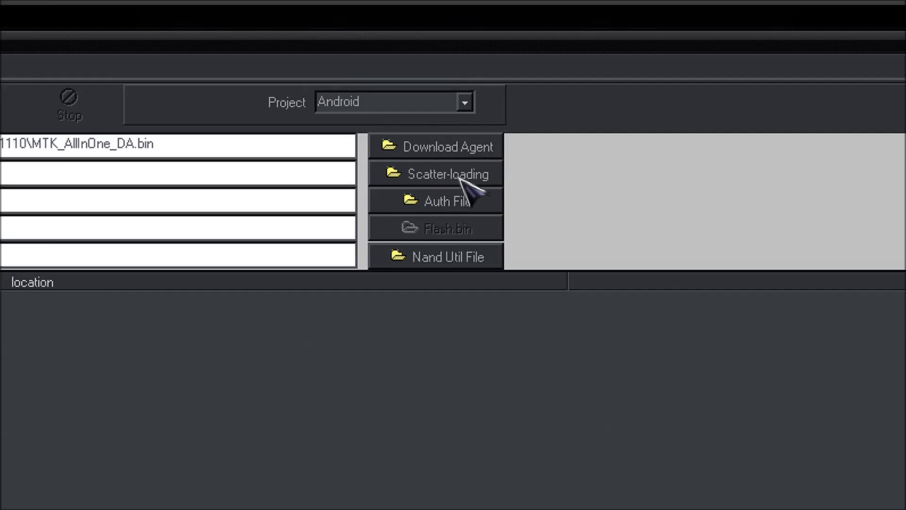
Step: Load MT6516_Android_scatter from Desktop > MTK6516 > Star A2000 Rom > 20110319_e1011_jbl1
left_click(444, 175)
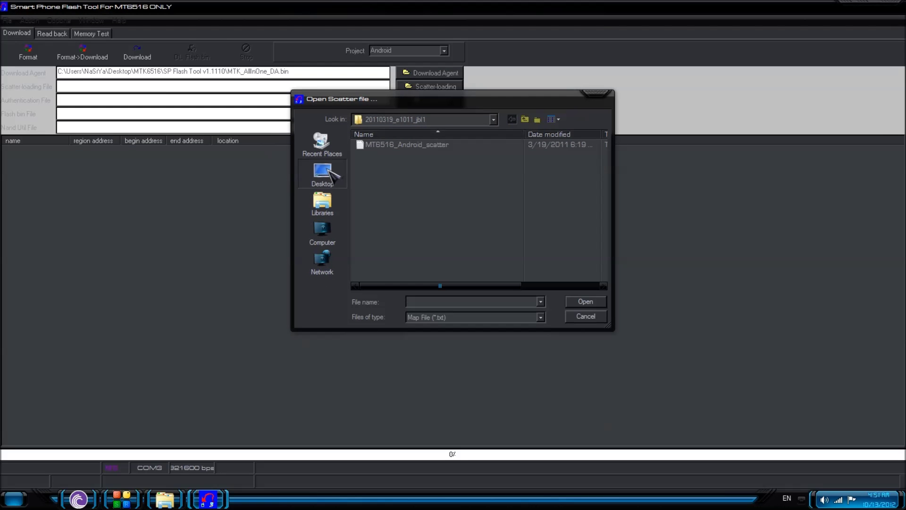
left_click(255, 285)
left_click(401, 269)
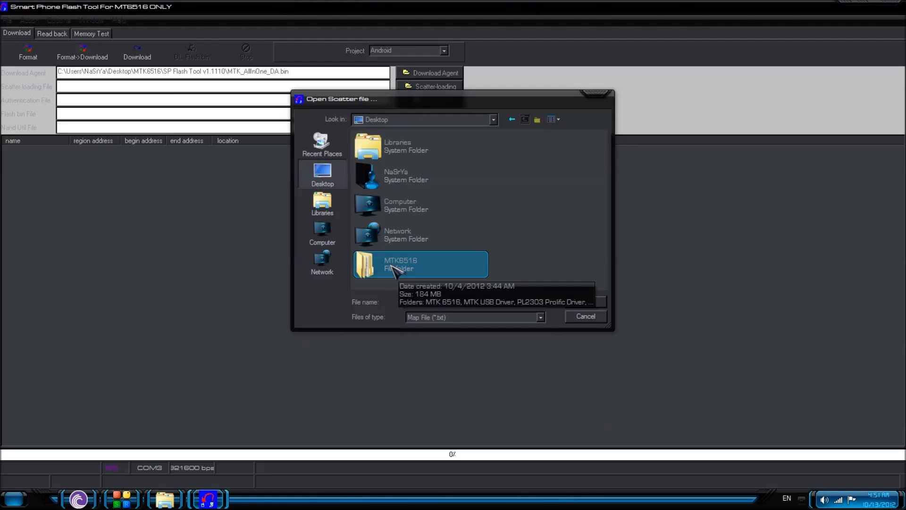
double_click(394, 267)
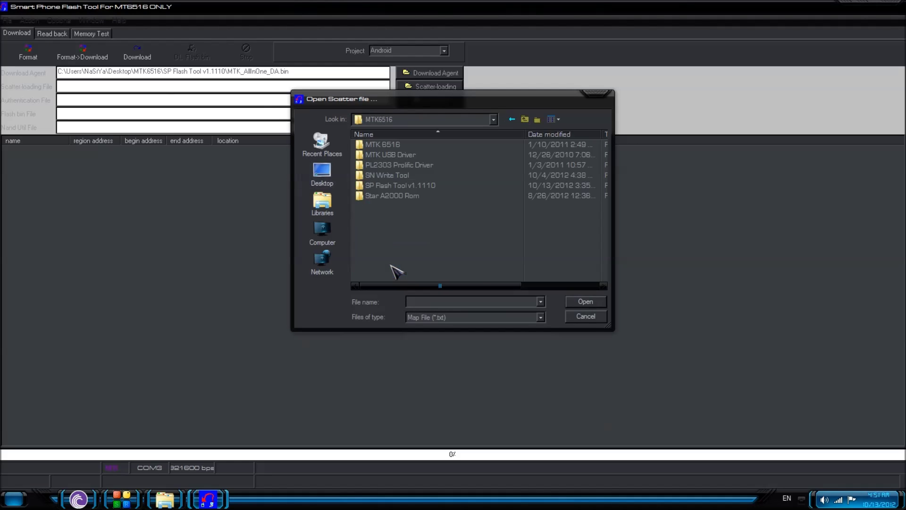
left_click(382, 196)
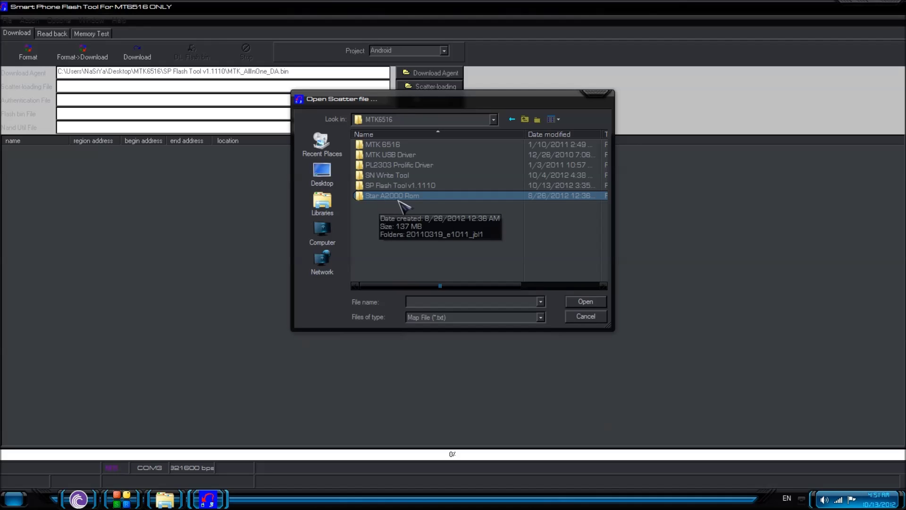
double_click(398, 196)
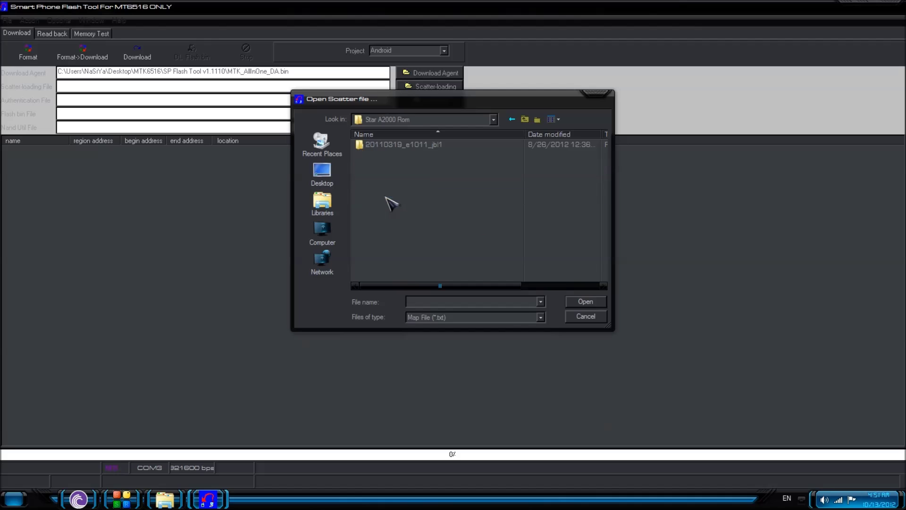
double_click(383, 148)
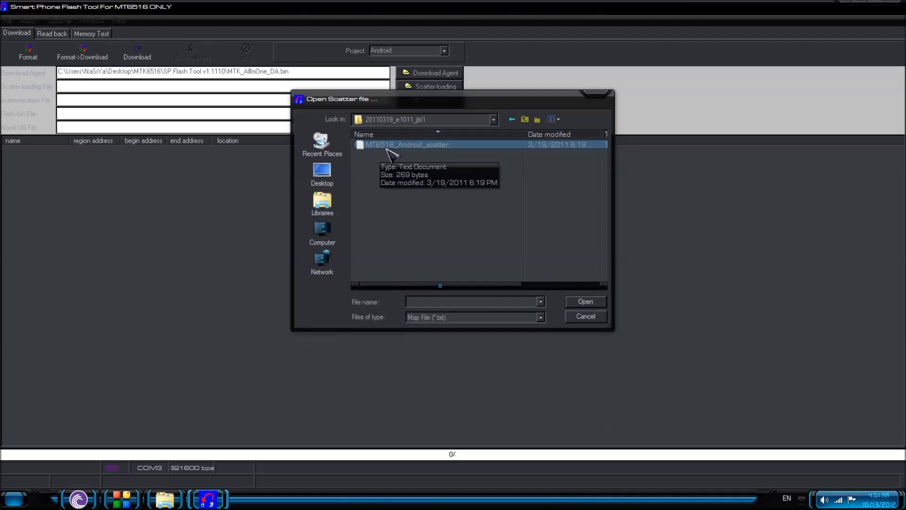
double_click(386, 148)
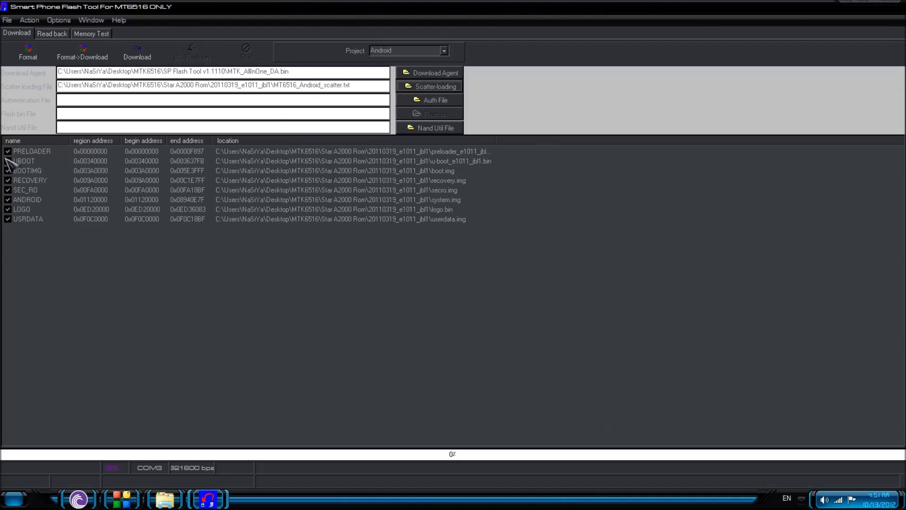
key("shift+Tab")
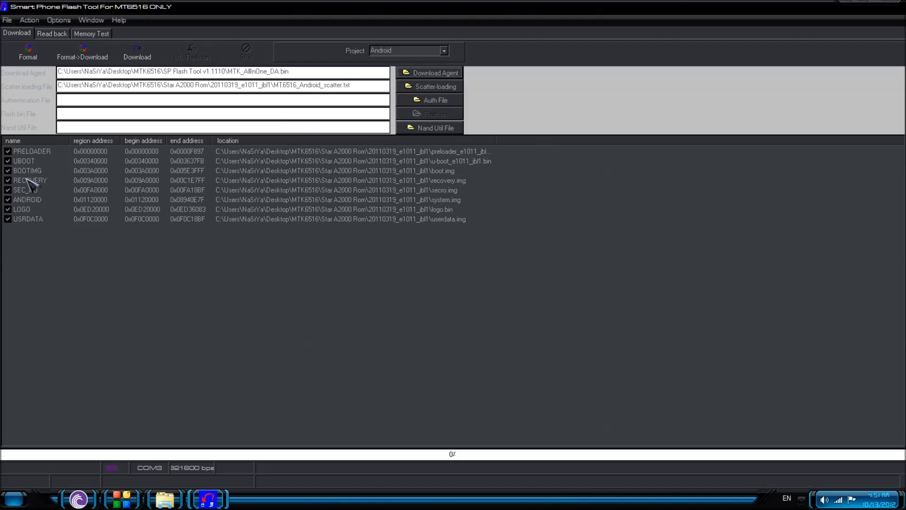
key("Tab")
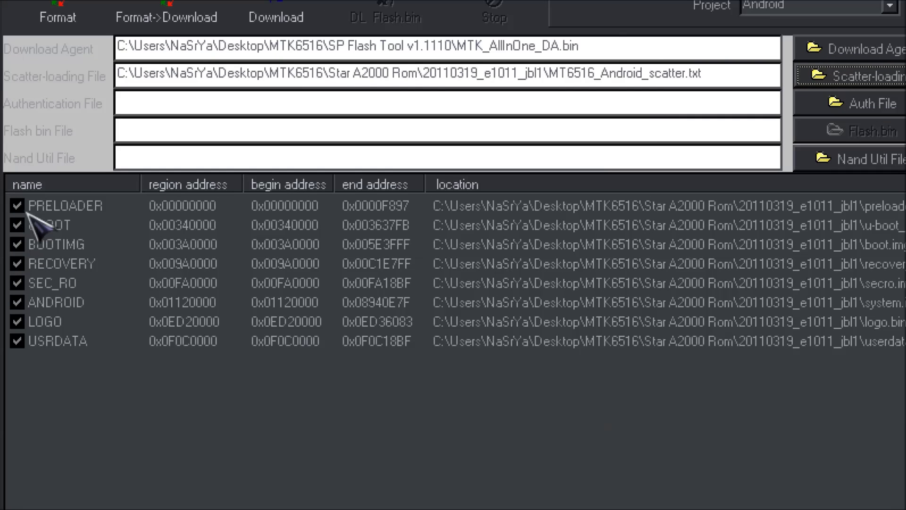
key("shift+Tab")
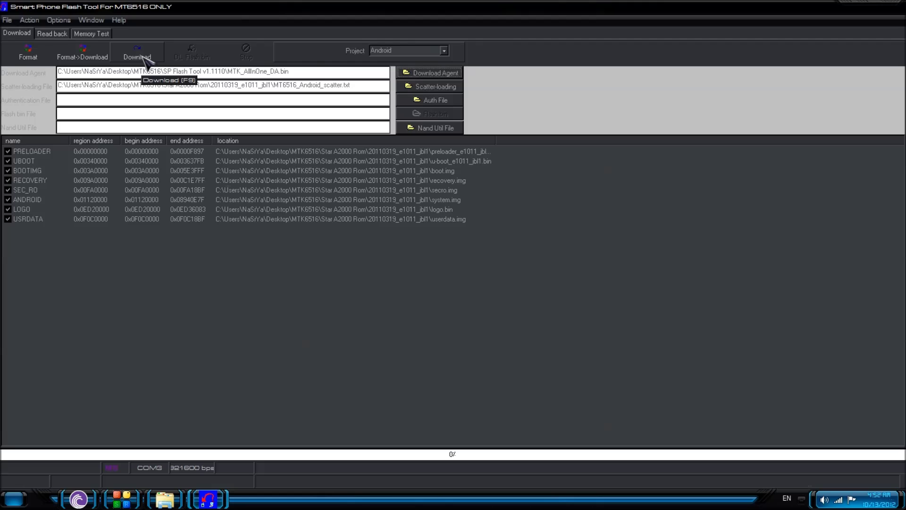
Step: Start the Download (F9) to flash the Star A2000 firmware to the phone
left_click(137, 53)
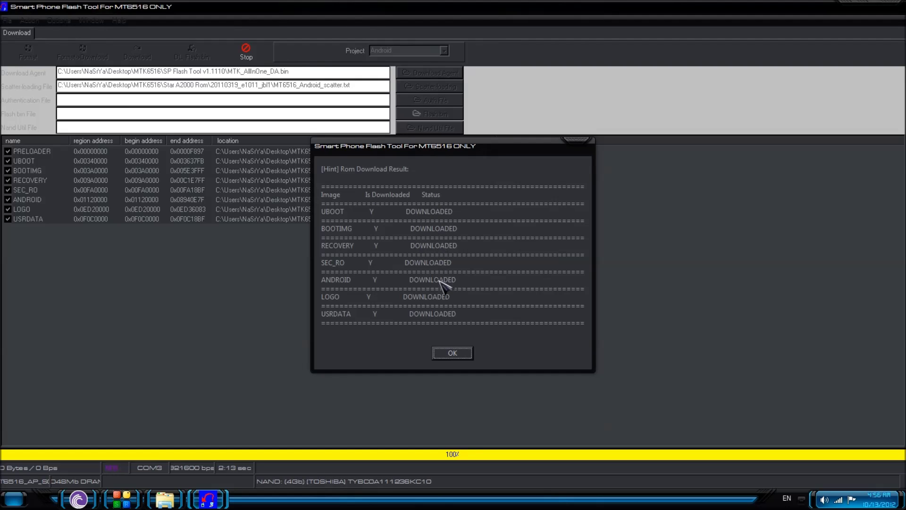
Step: Acknowledge the ROM download result and close SP Flash Tool
left_click(452, 353)
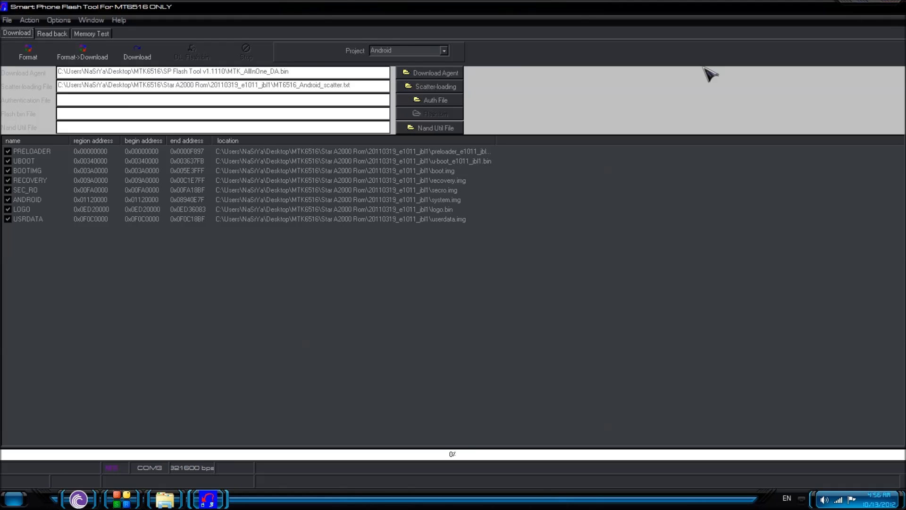
left_click(889, 2)
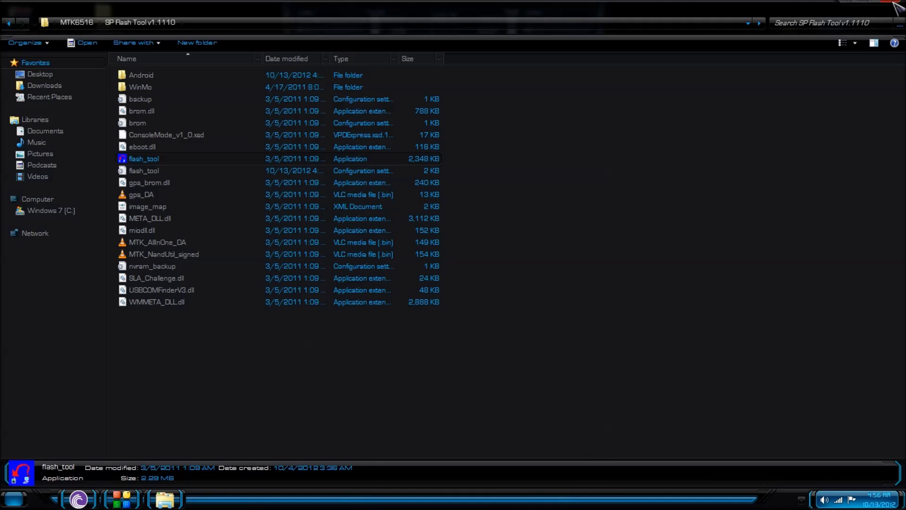
Step: Close the SP Flash Tool folder and launch SN_WRITE from MTK6516 > SN Write Tool
left_click(887, 5)
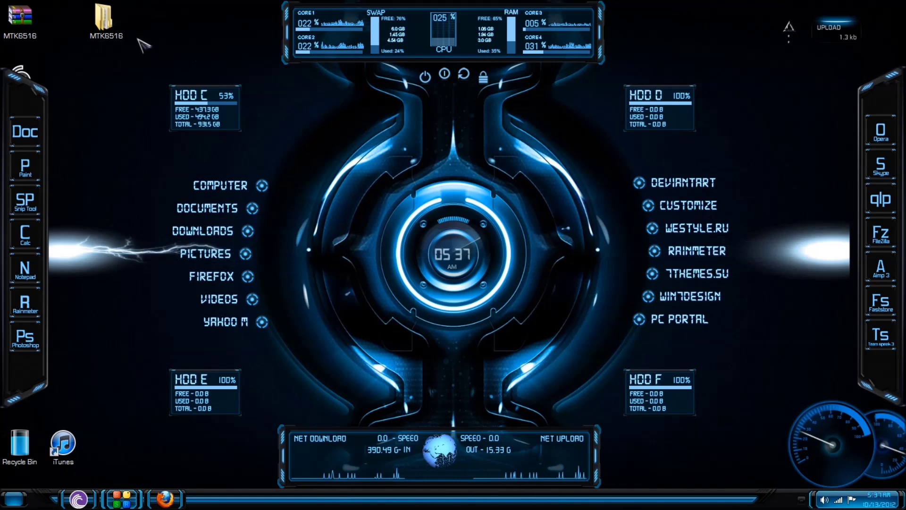
double_click(103, 23)
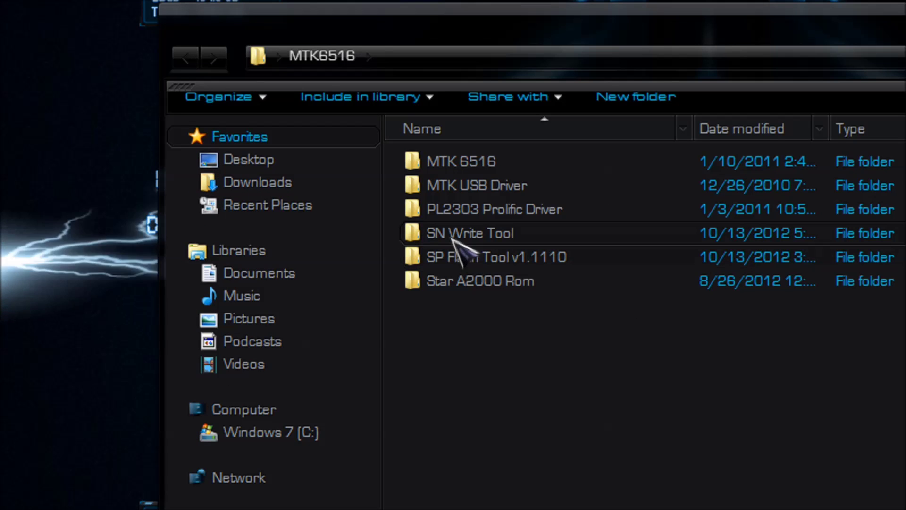
double_click(454, 235)
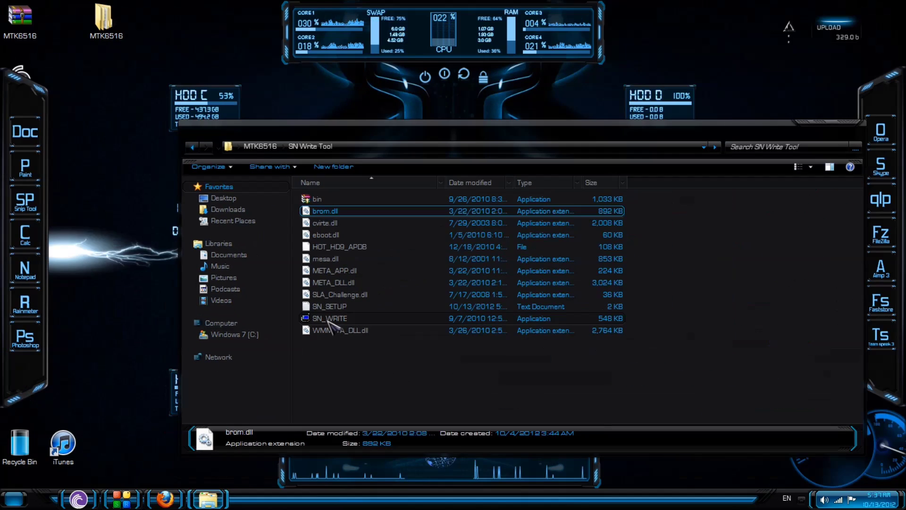
double_click(459, 379)
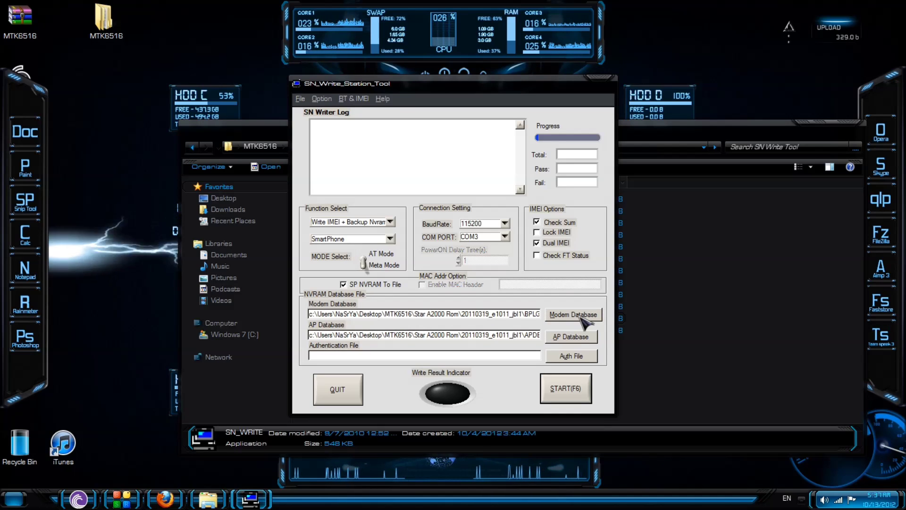
Step: Open the Modem Database file picker in the NVRAM Database File section
left_click(582, 317)
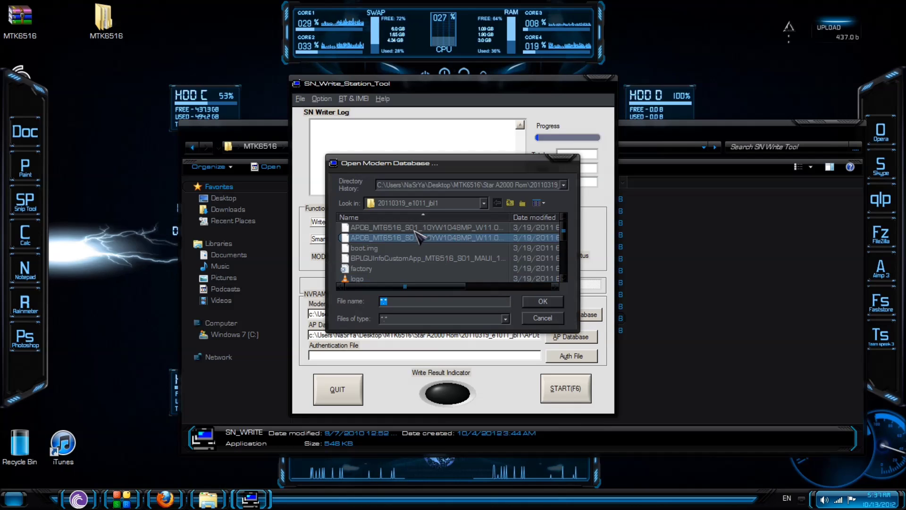
Step: Load BPLGUInfoCustomApp_MT6516_S01_MAUI from Desktop > MTK6516 > Star A2000 Rom > 20110319_e1011_jbl1 as modem database
left_click(484, 203)
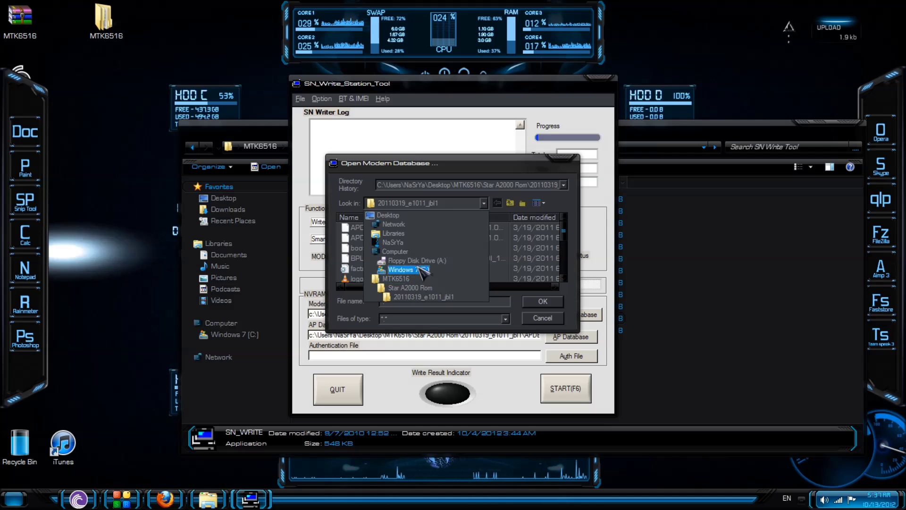
left_click(416, 216)
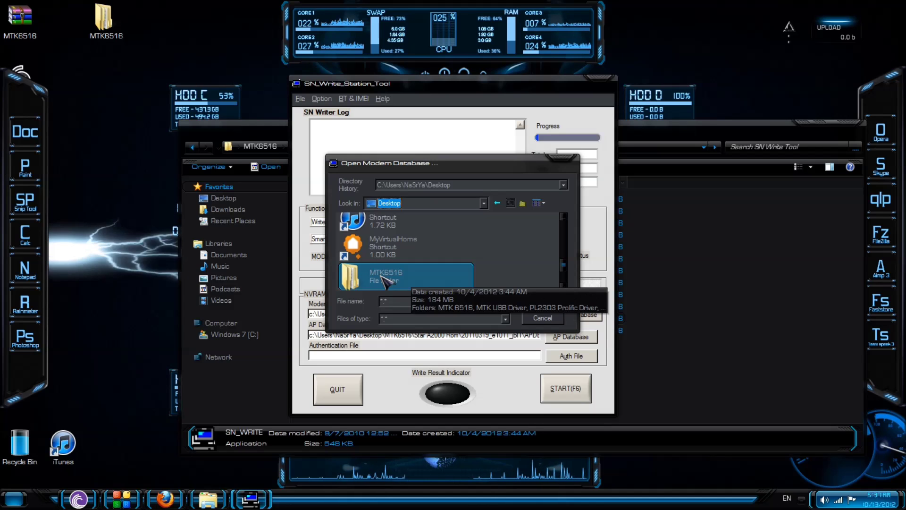
double_click(386, 278)
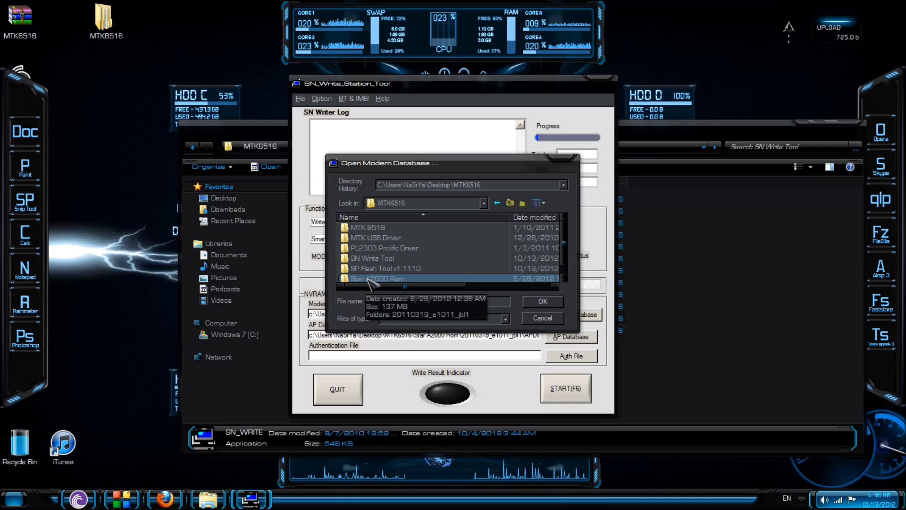
double_click(368, 279)
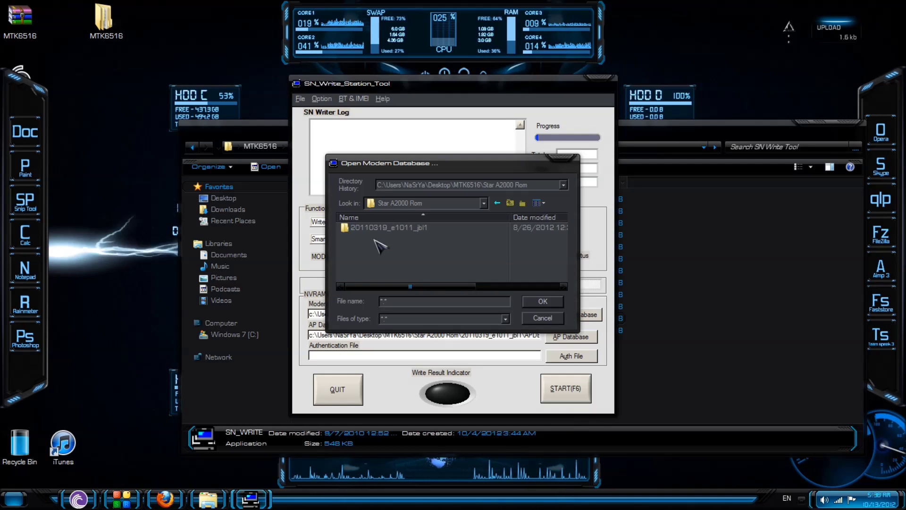
double_click(368, 227)
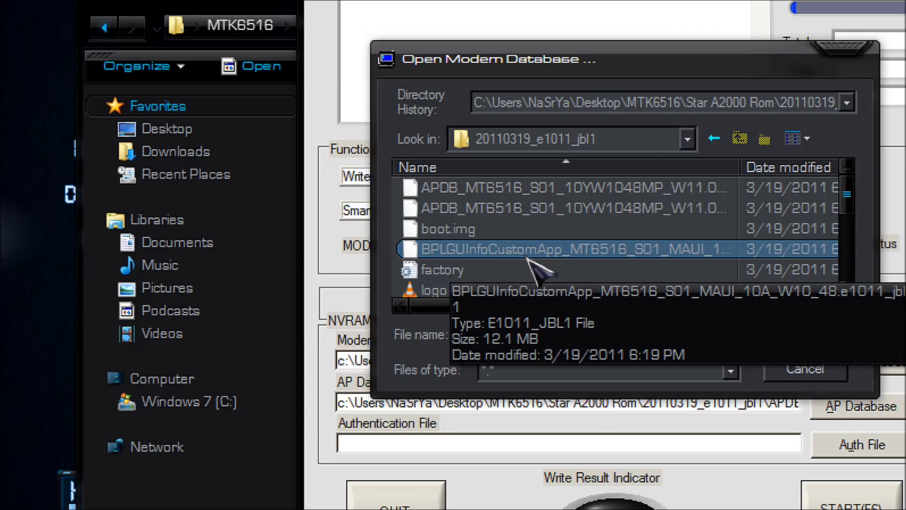
double_click(449, 250)
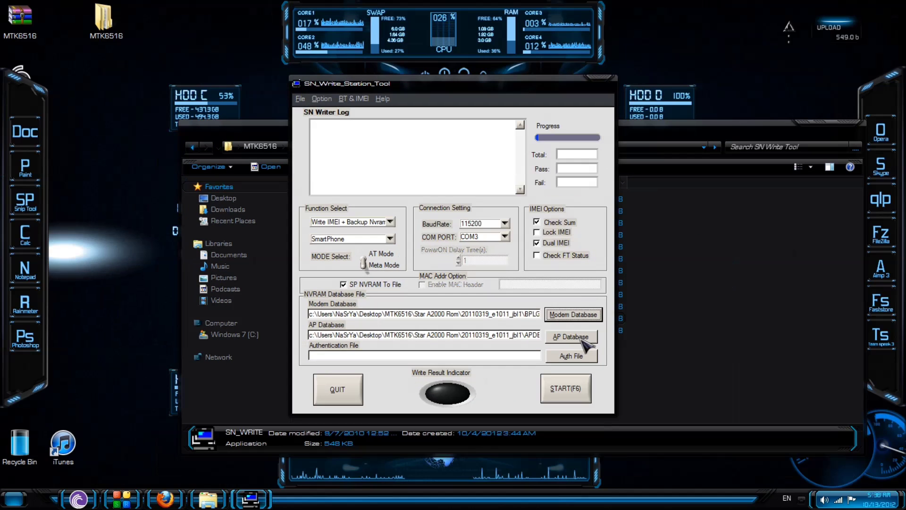
Step: Load APDB_MT6516_S01_10YW1048MP_W11.02 from the same ROM folder as the AP database
left_click(797, 394)
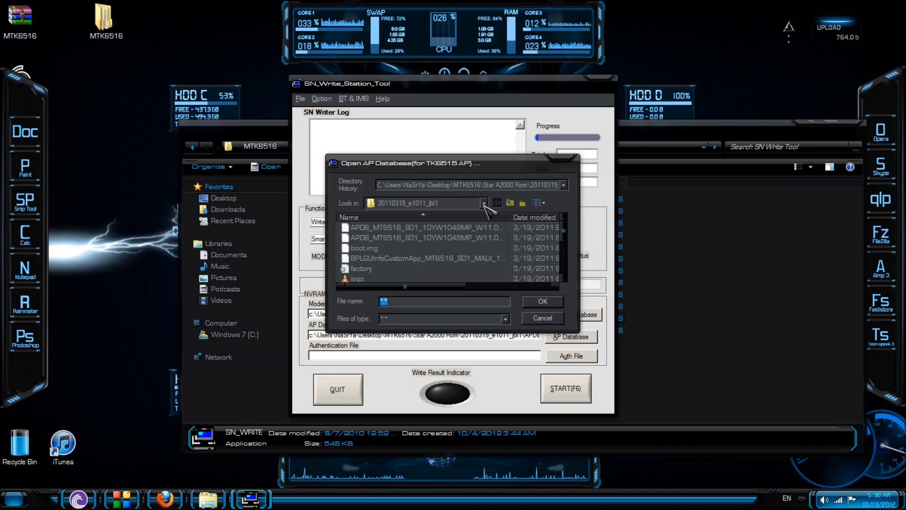
left_click(484, 203)
left_click(471, 209)
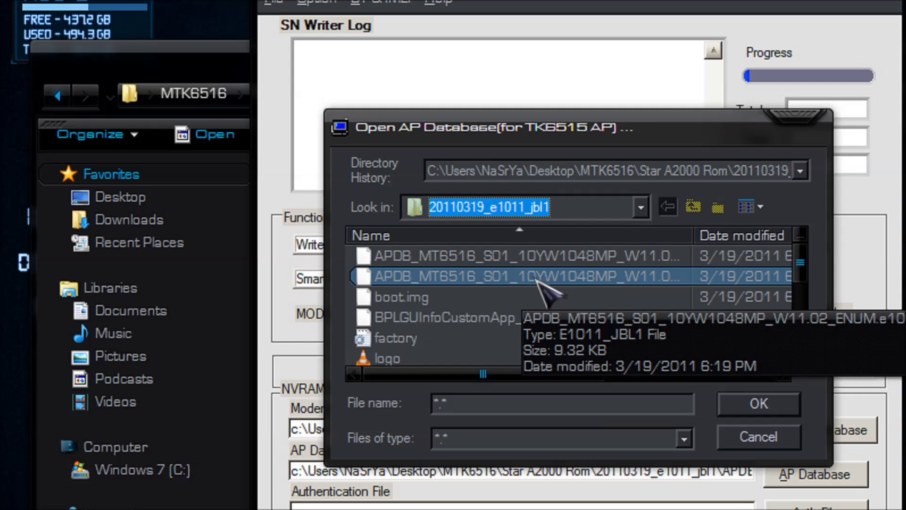
left_click(486, 276)
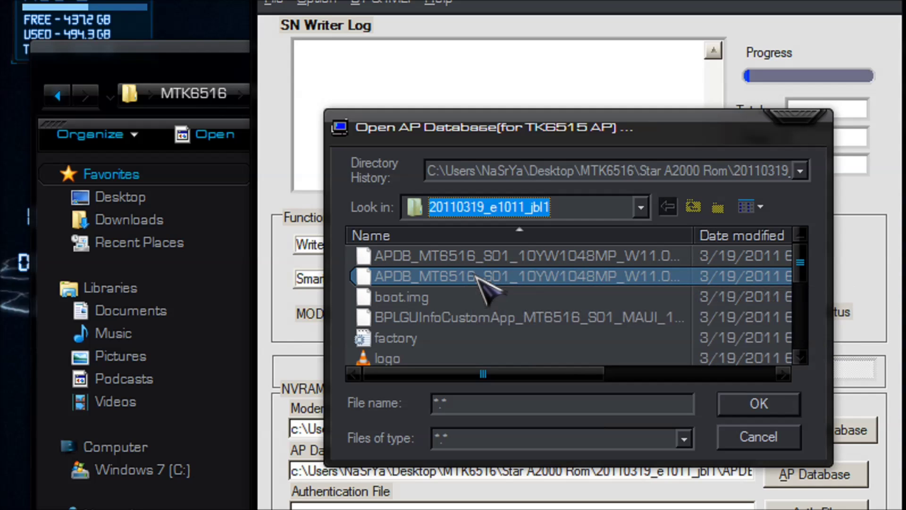
left_click(488, 260)
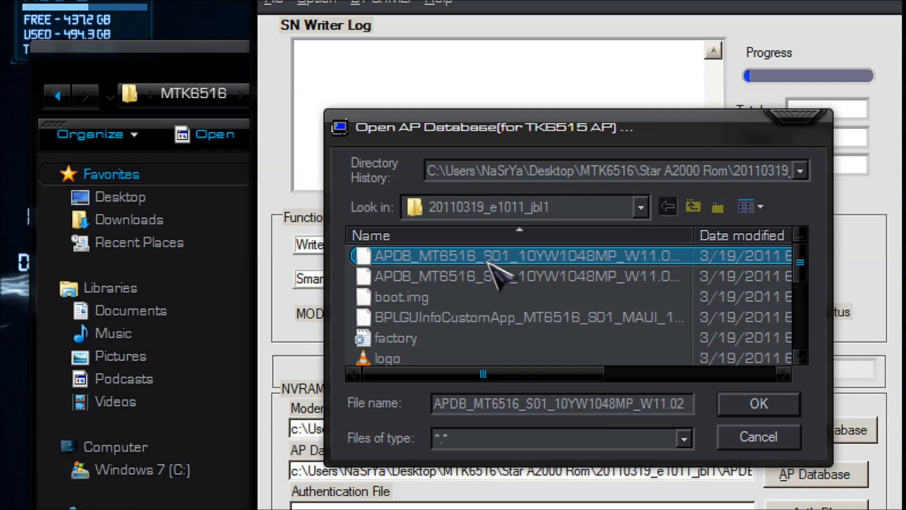
left_click(487, 260)
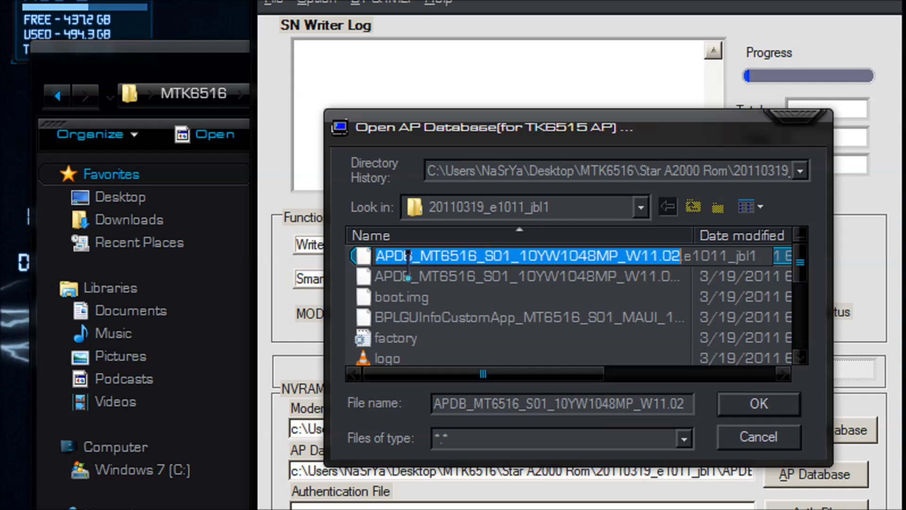
left_click(361, 259)
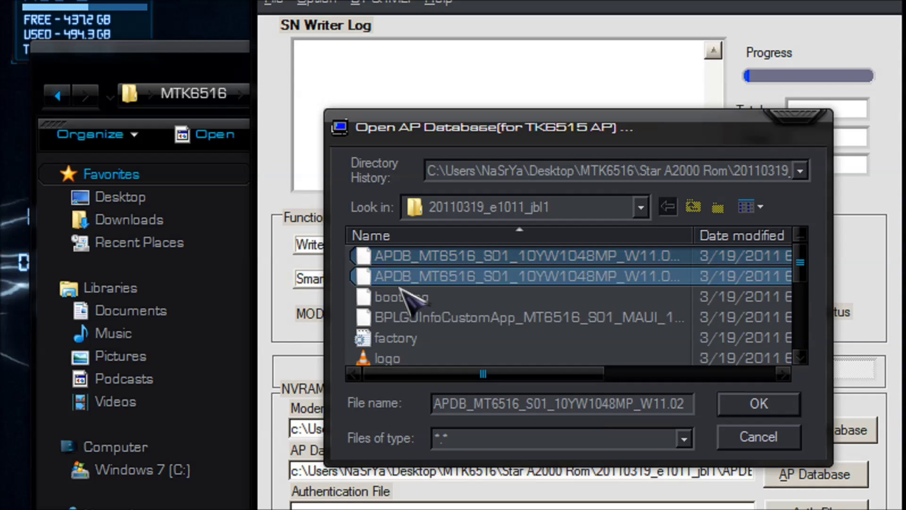
left_click(722, 404)
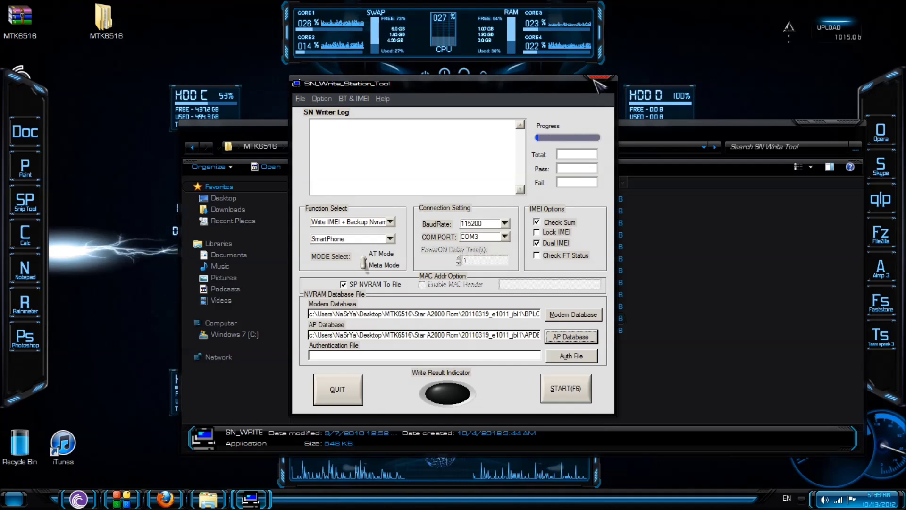
Step: Close SN_Write_Station_Tool and relaunch it from the SN Write Tool folder
left_click(597, 79)
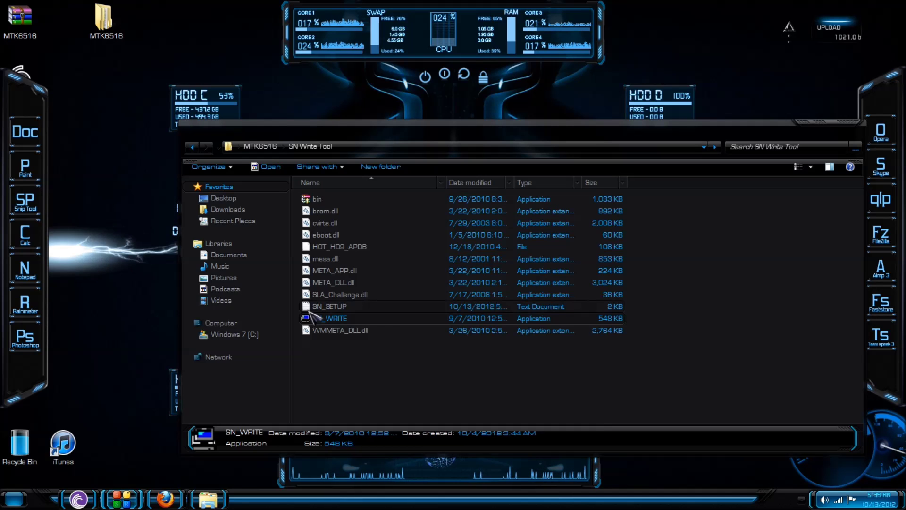
double_click(325, 318)
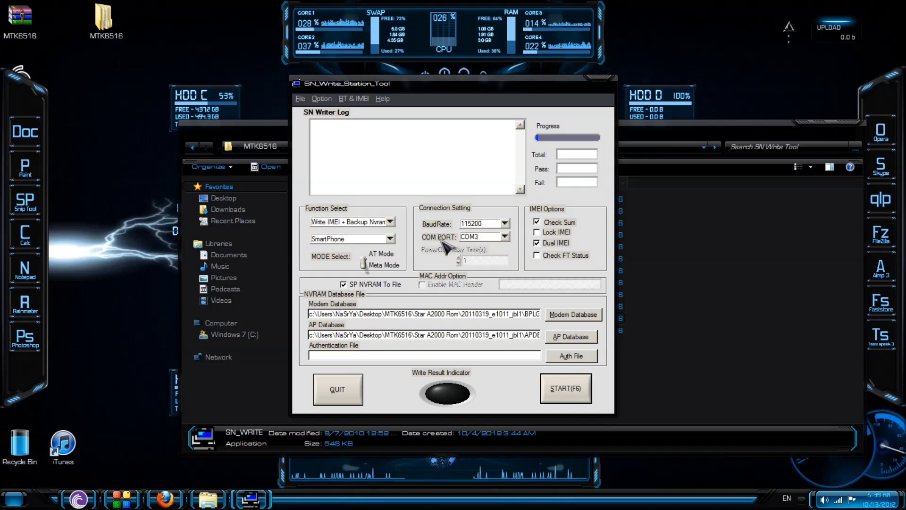
Step: Confirm COM3 as the connection port for the Write IMEI + Backup Nvram job
left_click(498, 237)
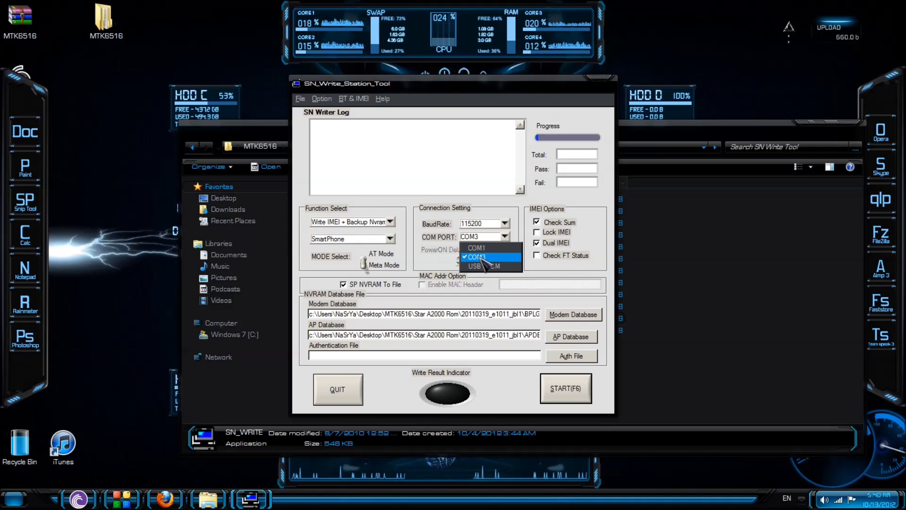
left_click(482, 258)
left_click(505, 236)
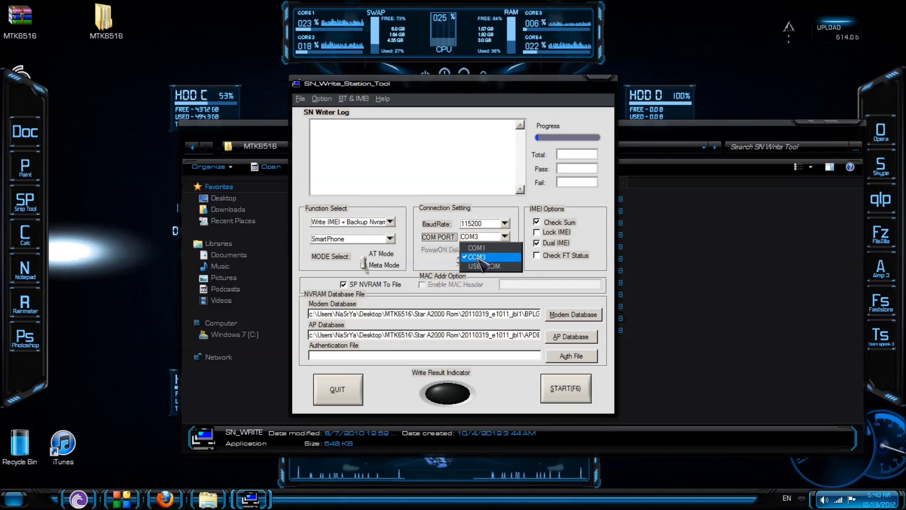
left_click(479, 258)
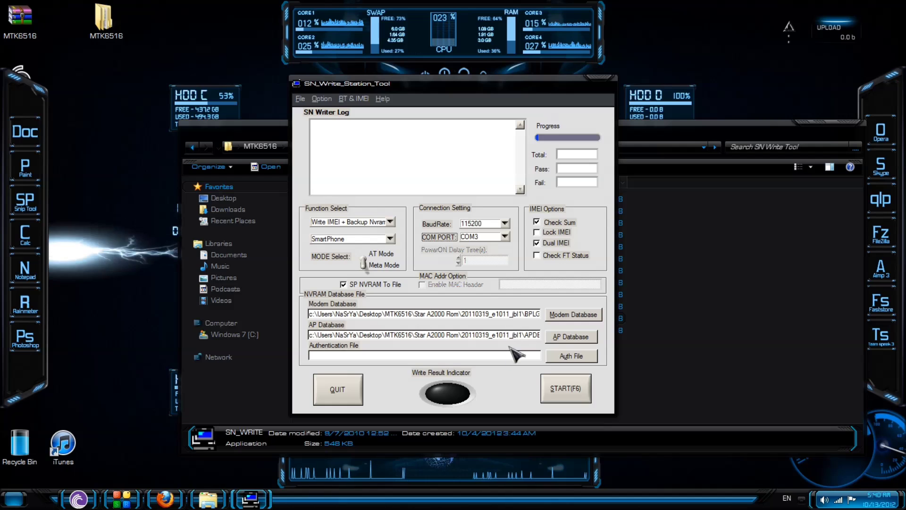
Step: Start the write with START(F6) and enter the phone's first IMEI in the Dual IMEI console
left_click(562, 392)
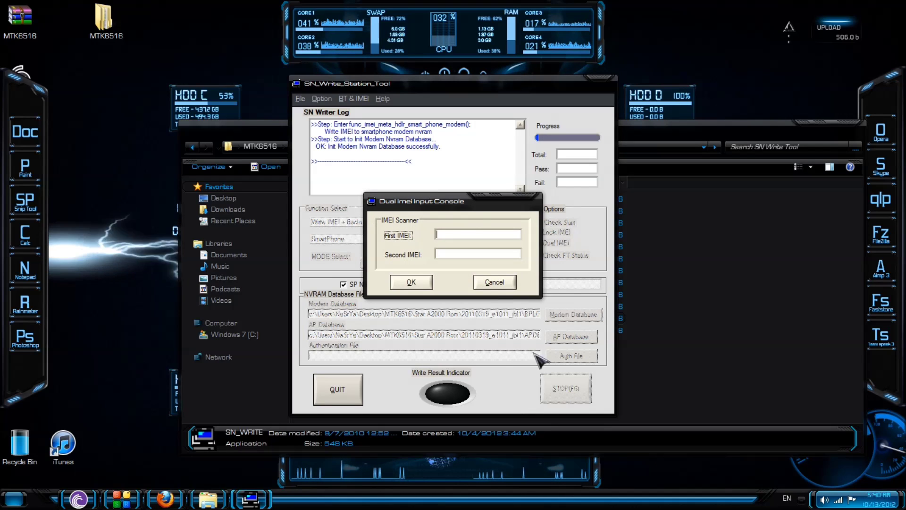
left_click_drag(461, 203, 495, 194)
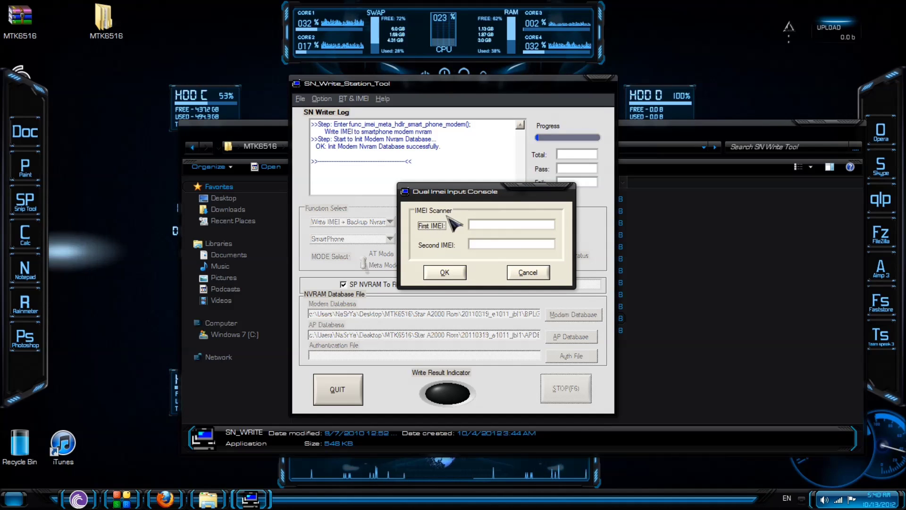
left_click(476, 227)
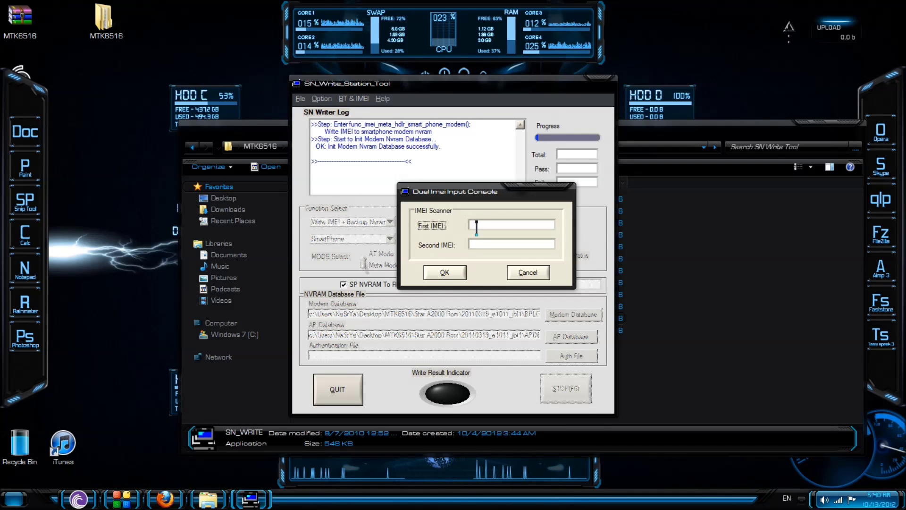
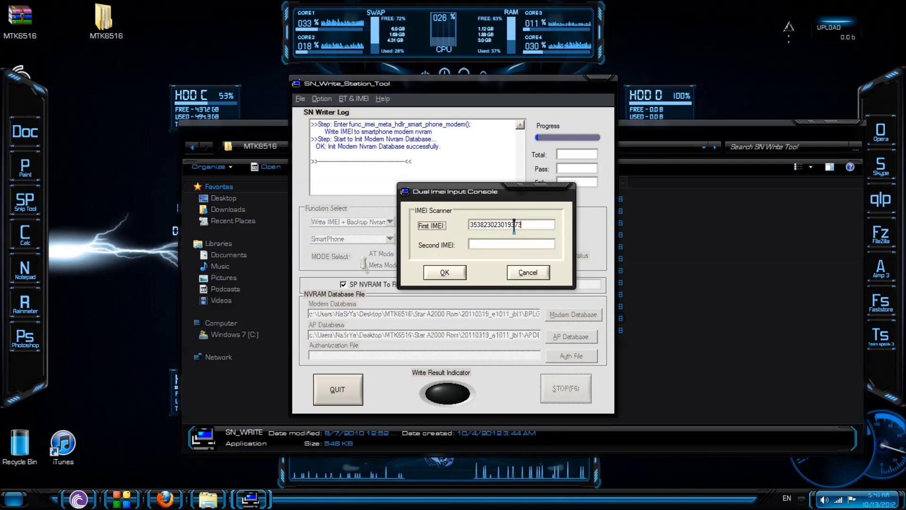
Step: Check the first IMEI's digits and enter the phone's second IMEI in its field
left_click_drag(513, 225, 473, 224)
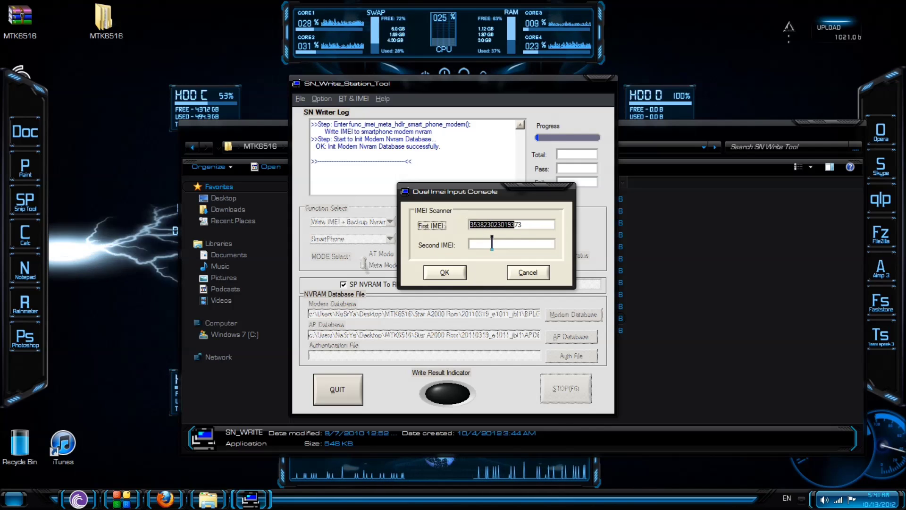
left_click(491, 242)
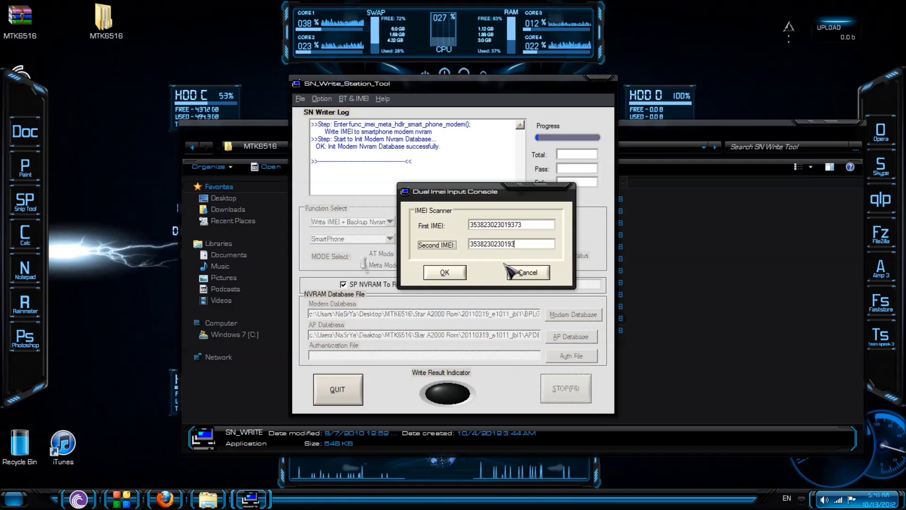
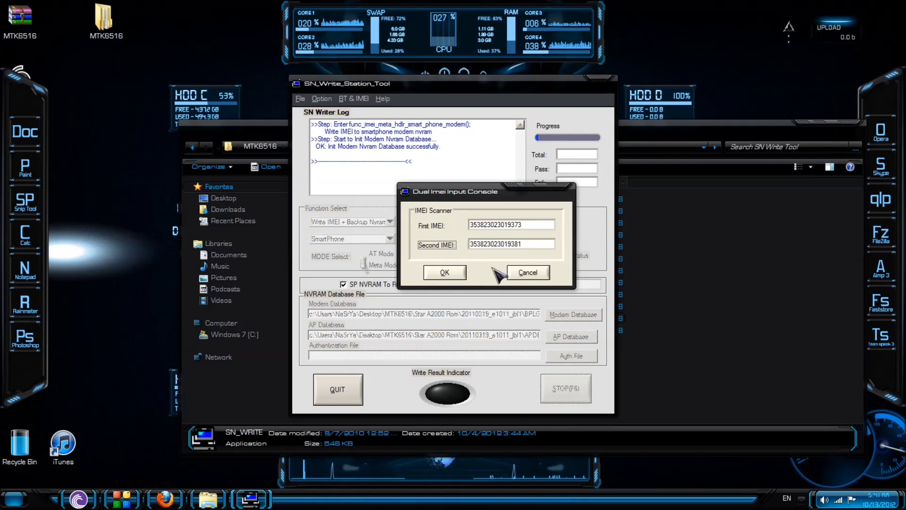
Step: Complete the second IMEI and confirm both numbers to begin writing them
left_click(460, 273)
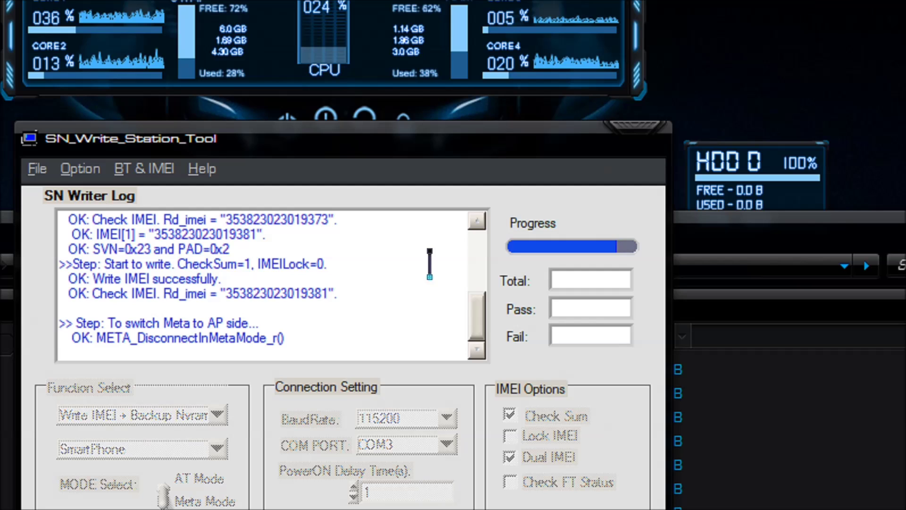
Step: Acknowledge the write once the log reports both IMEIs written and verified
left_click(476, 220)
Step: Let NVRAM backup finish until the log shows Pass 1, Fail 0
left_click(477, 221)
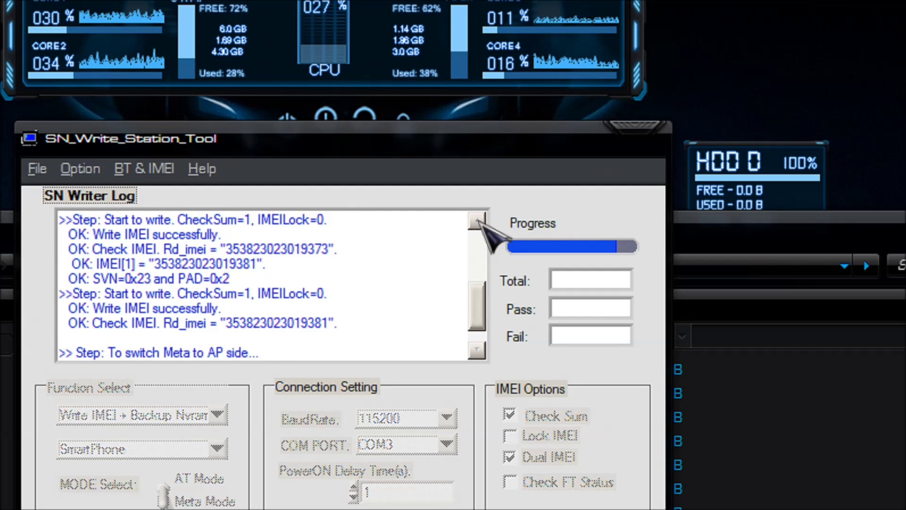
left_click(477, 220)
left_click(477, 220)
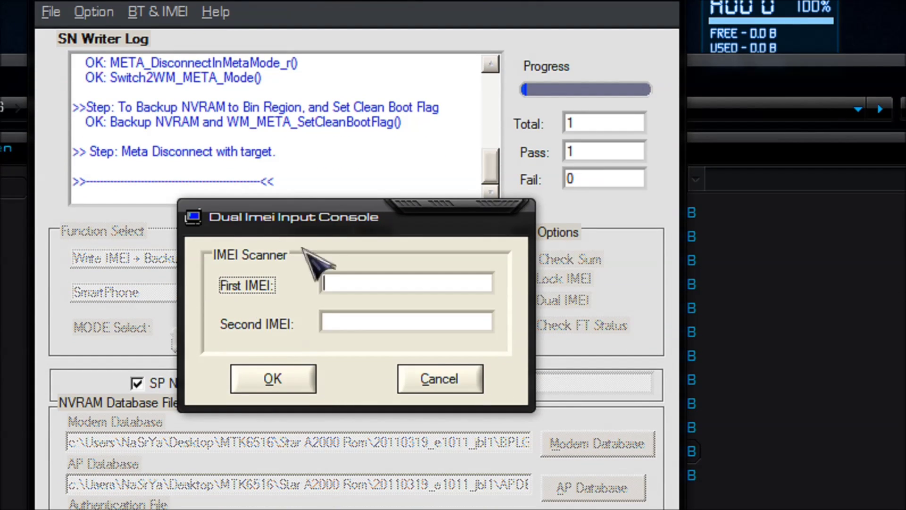
Step: Cancel the new IMEI prompt, then close SN_Write_Station_Tool and its Explorer folder
left_click(424, 376)
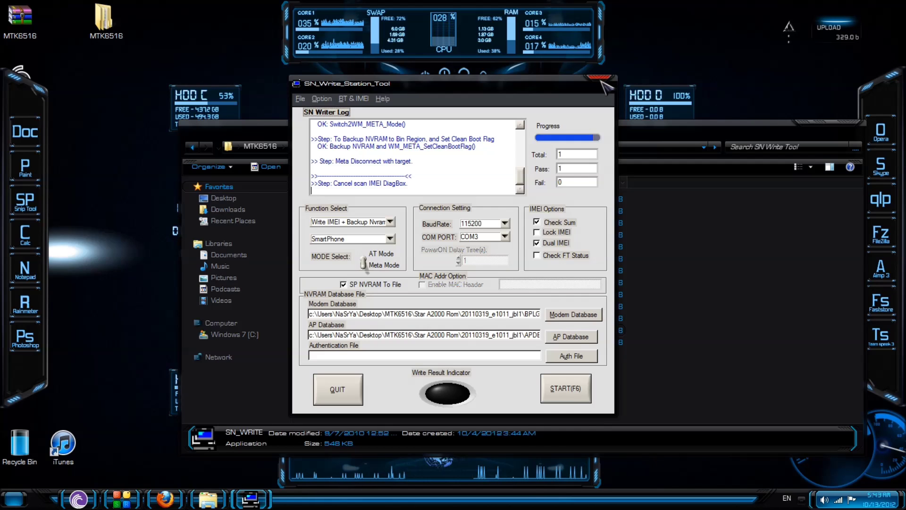
left_click(602, 83)
left_click(848, 125)
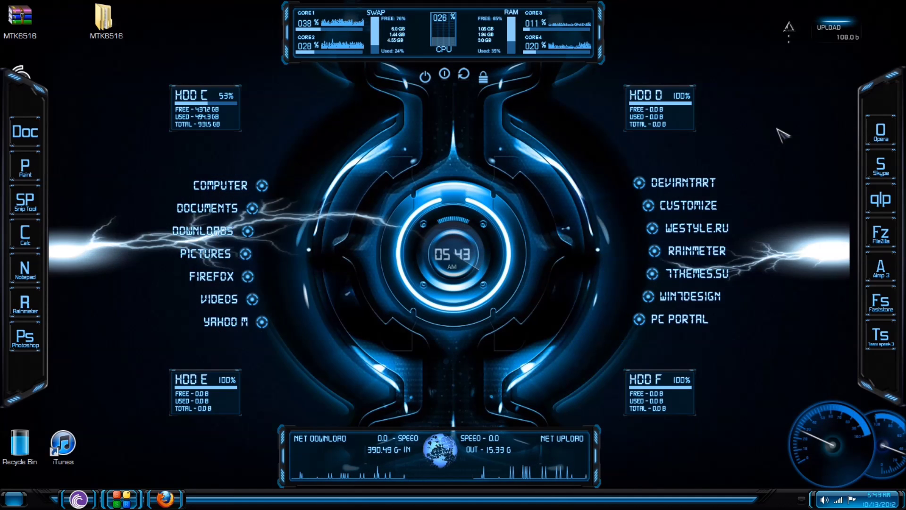